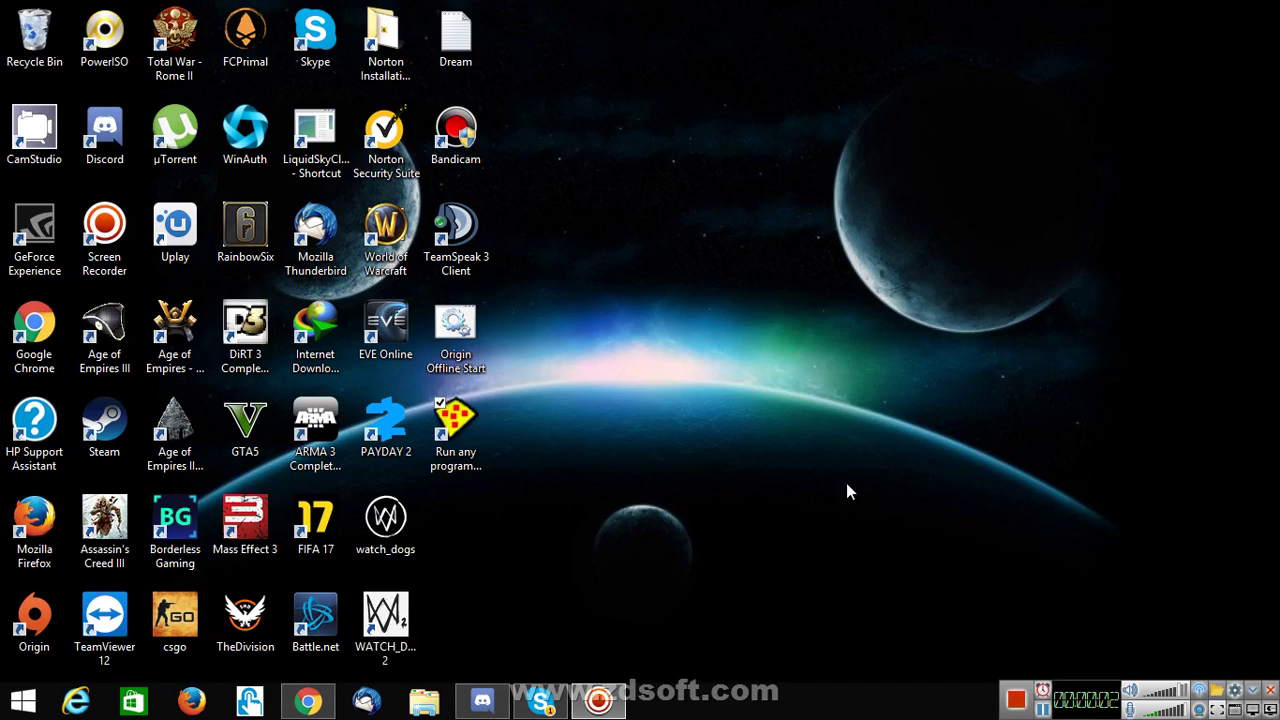
- Refresh the Windows desktop four times from its right-click menu
right_click(795, 331)
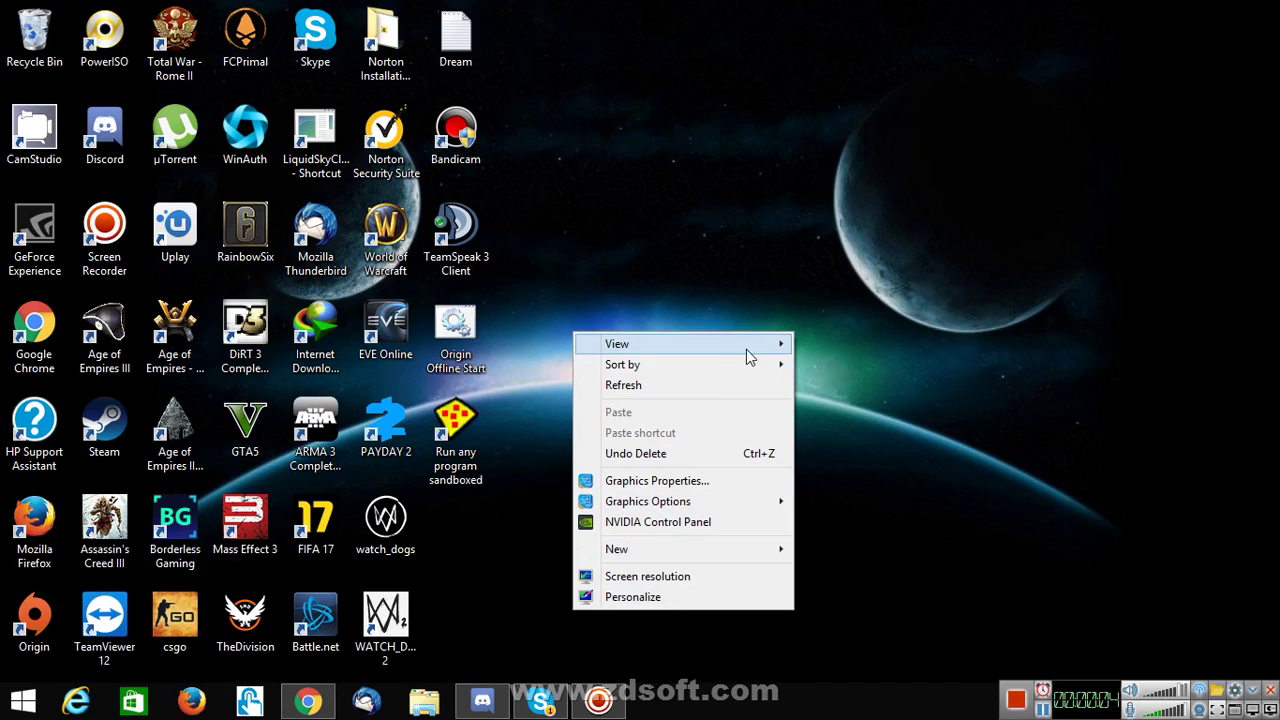
click(704, 386)
right_click(929, 317)
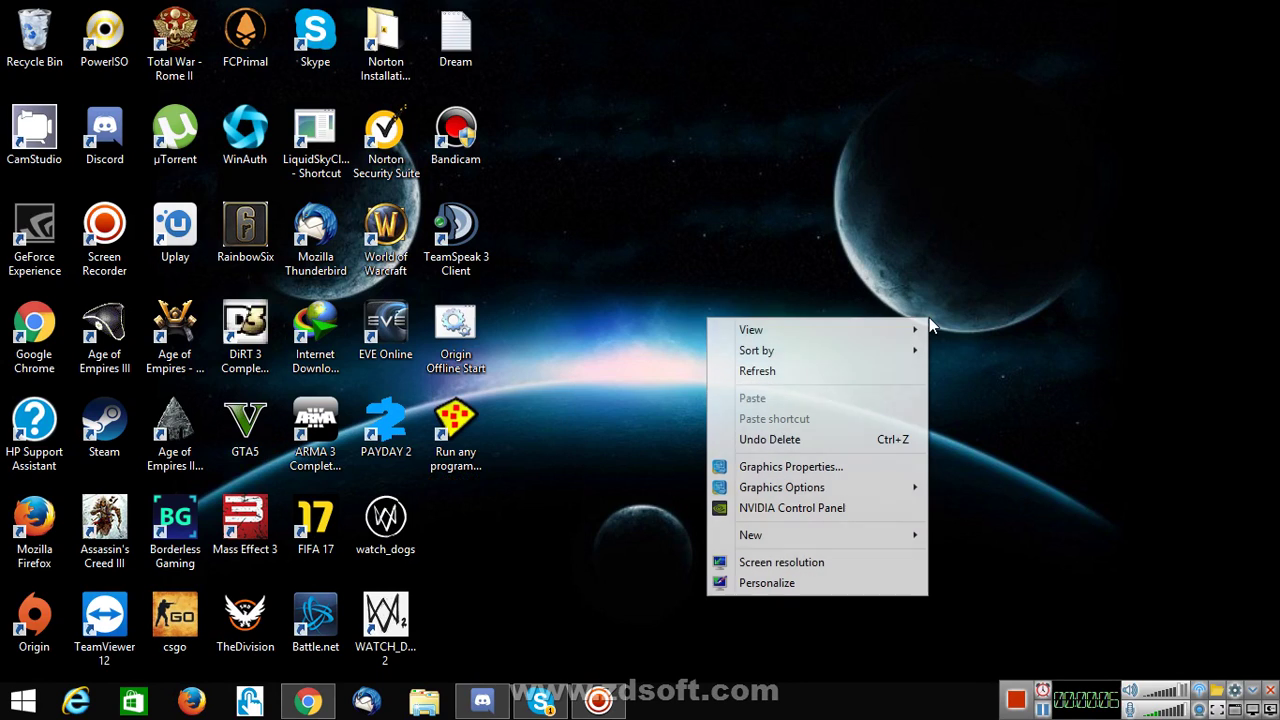
click(801, 378)
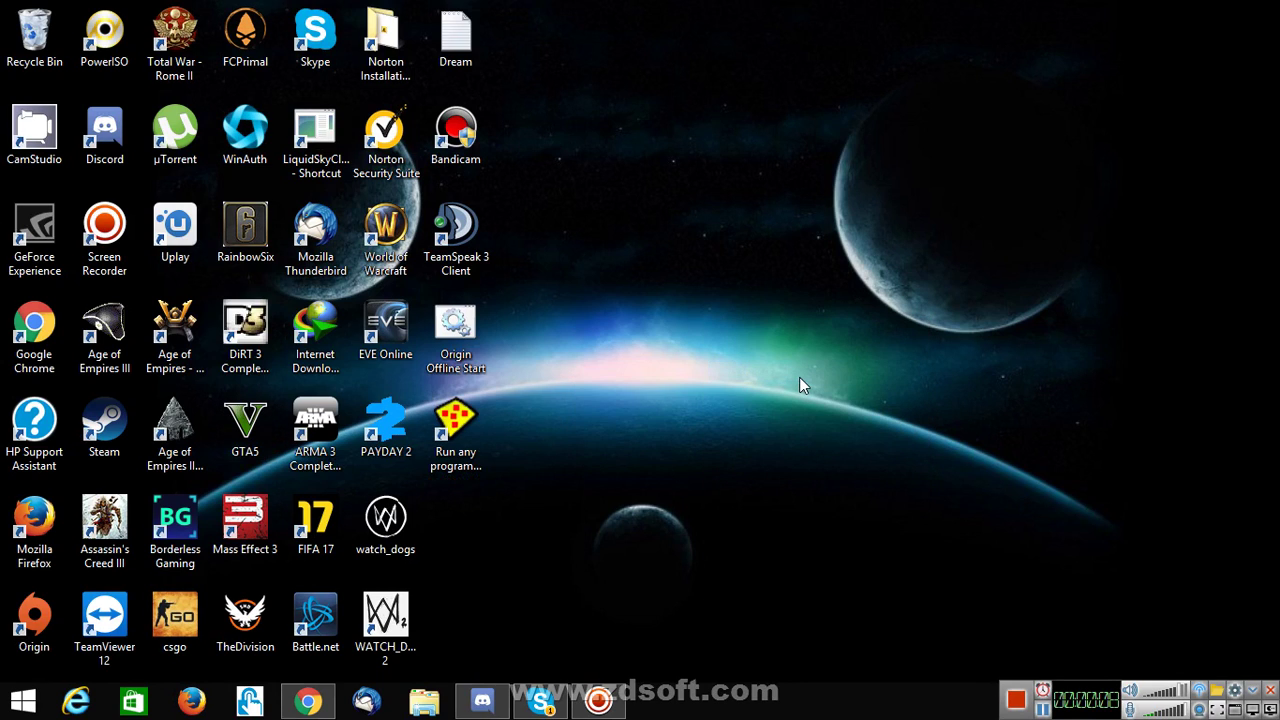
right_click(799, 379)
click(723, 435)
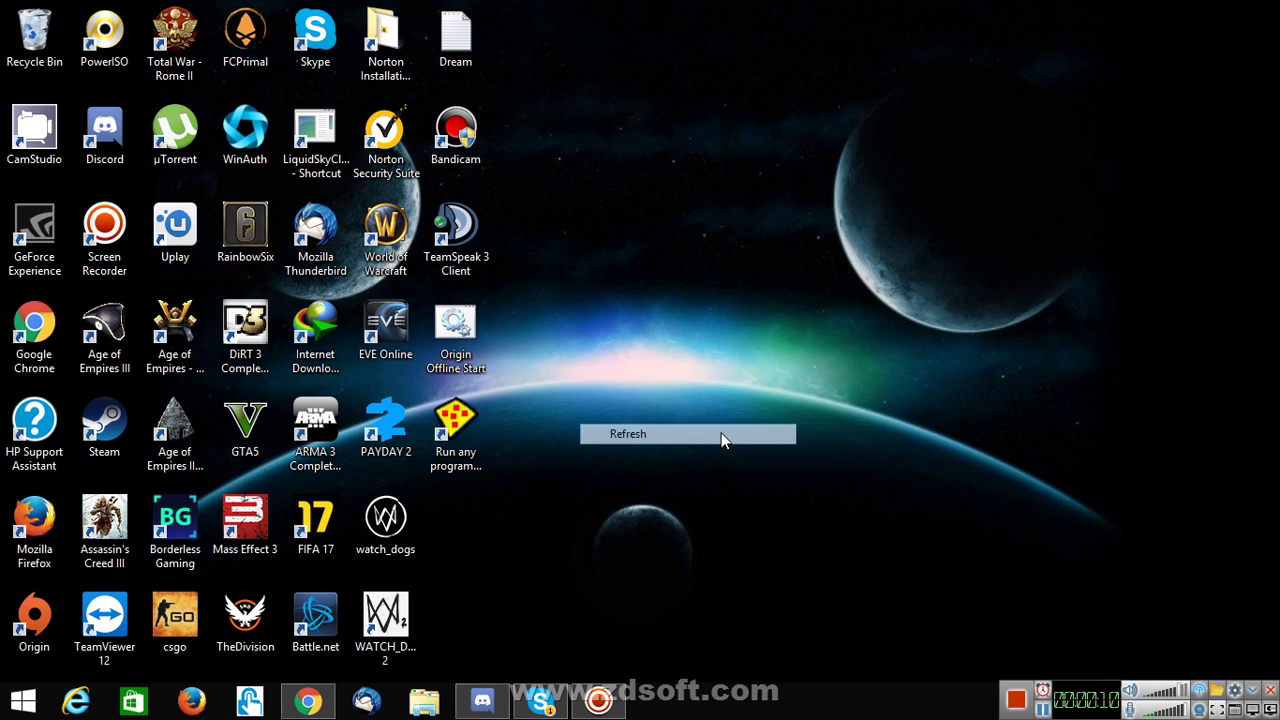
right_click(612, 448)
click(539, 224)
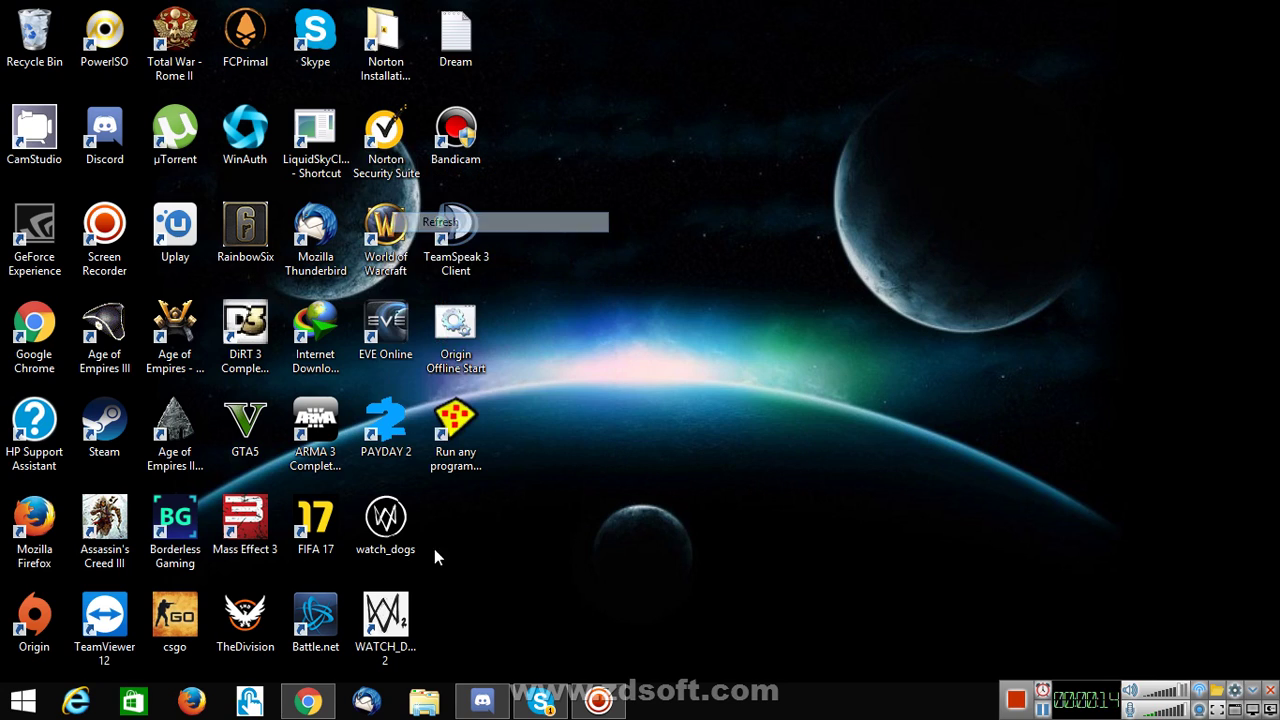
- In Chrome, go back to the Download Sandboxie page, request the installer, cancel the prompt, and minimize
click(308, 700)
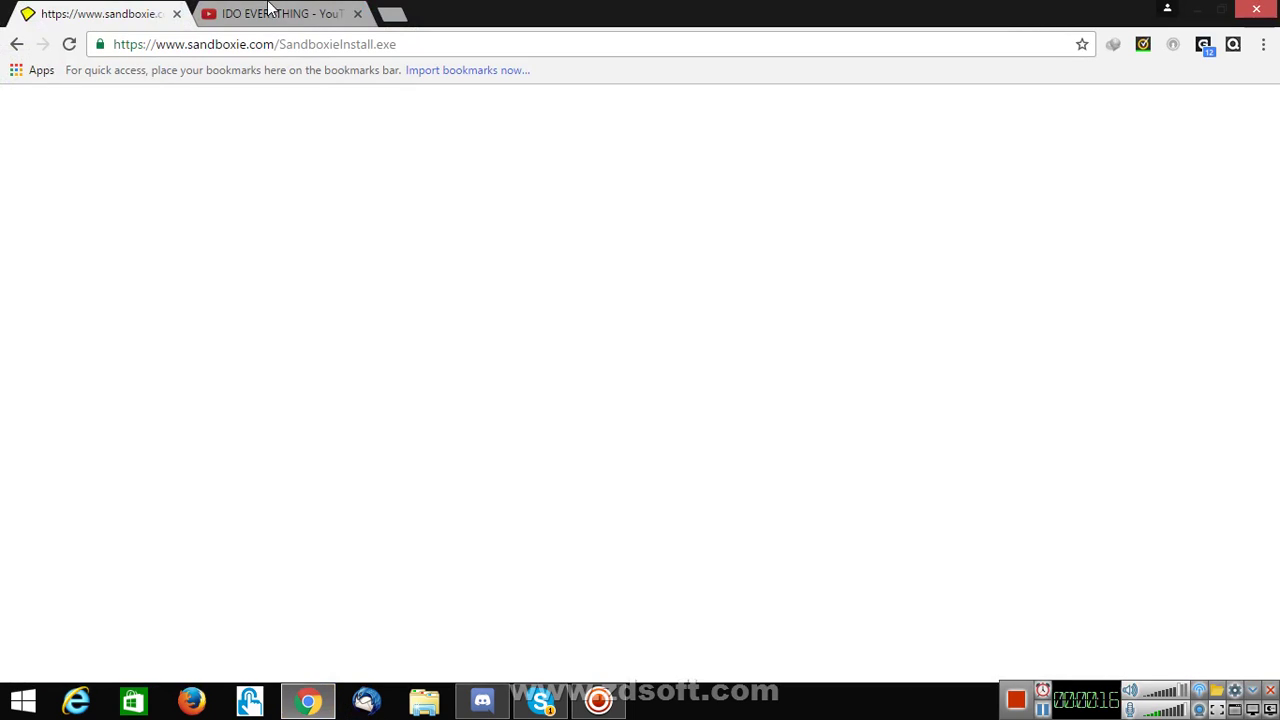
click(16, 44)
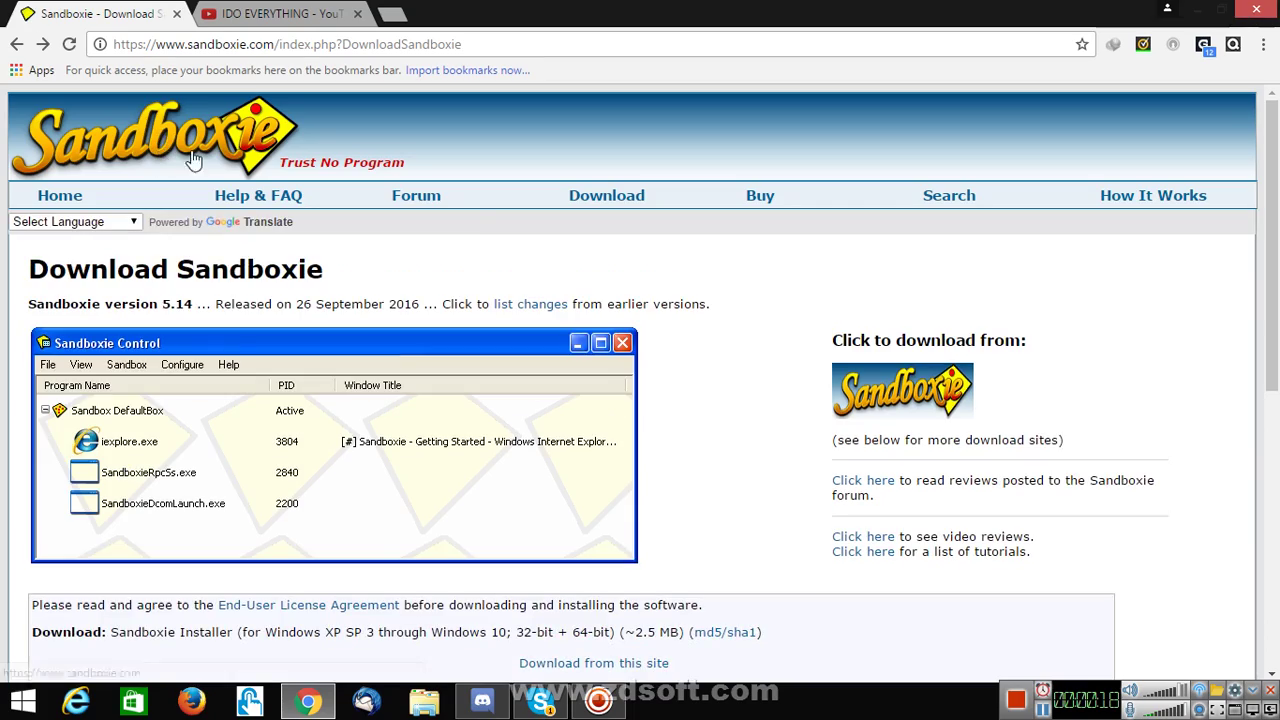
scroll(636, 450, down, 5)
scroll(634, 445, up, 5)
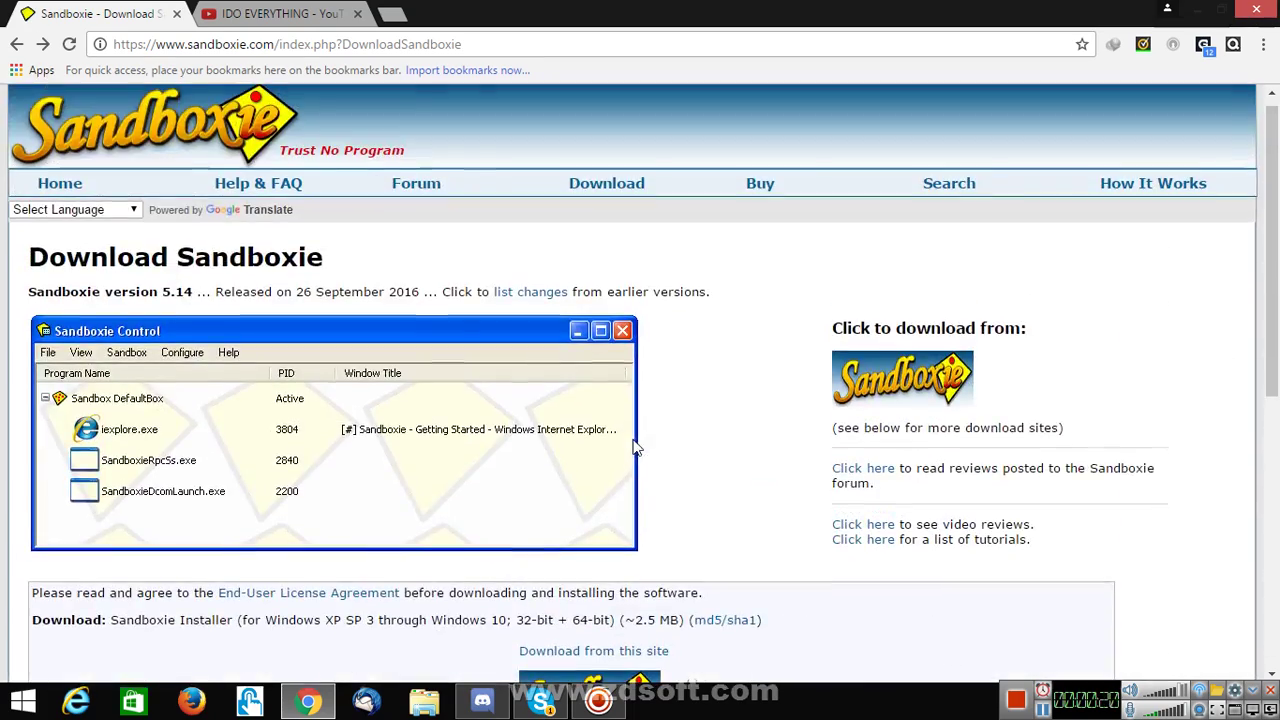
click(946, 395)
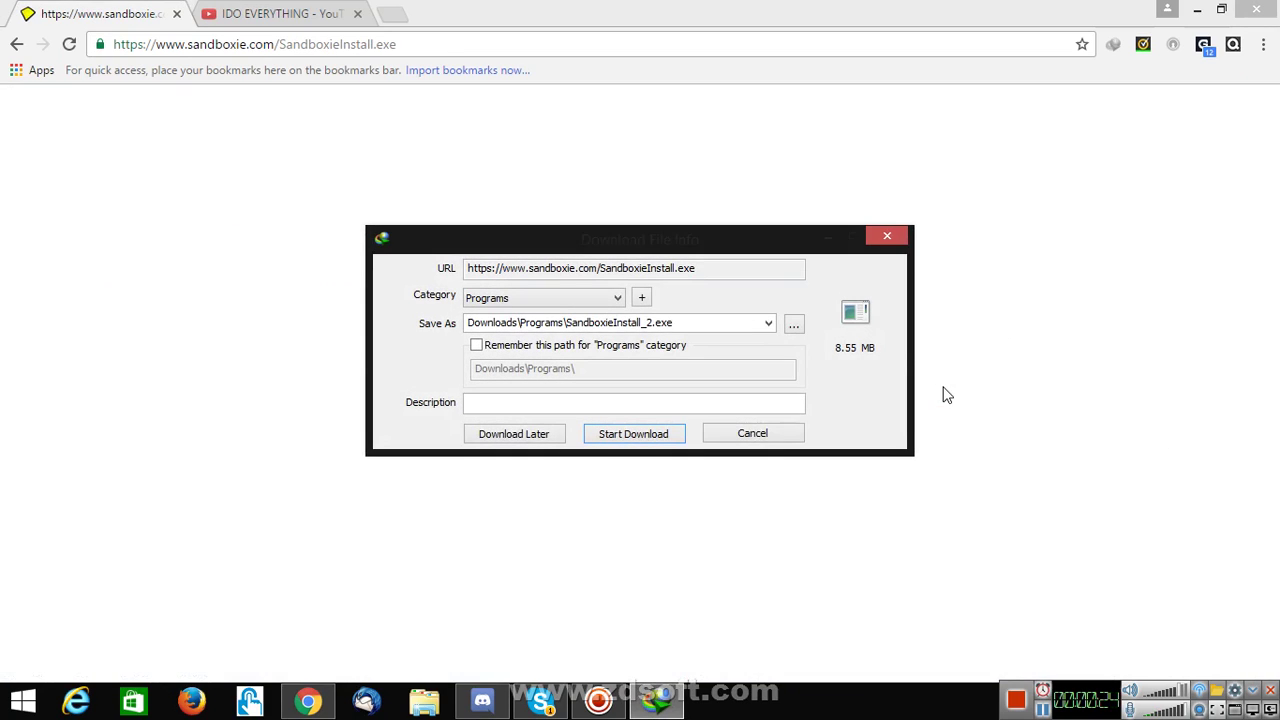
click(783, 438)
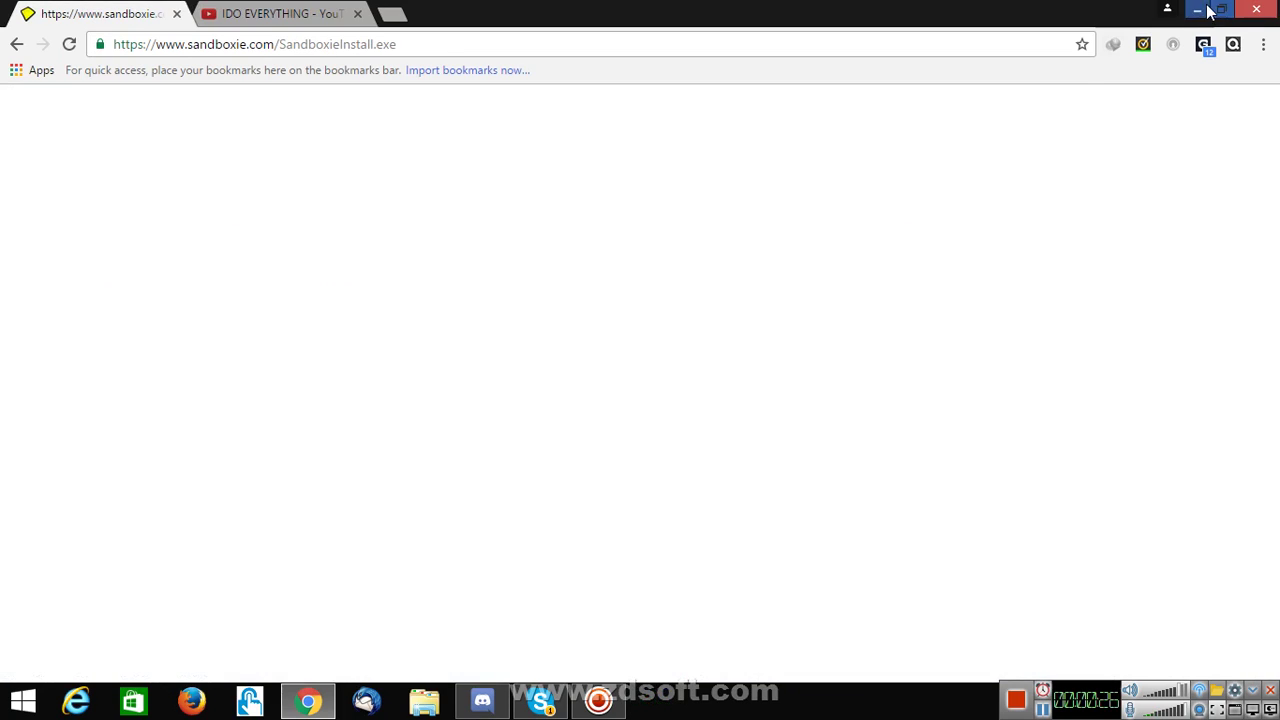
click(1197, 10)
right_click(918, 340)
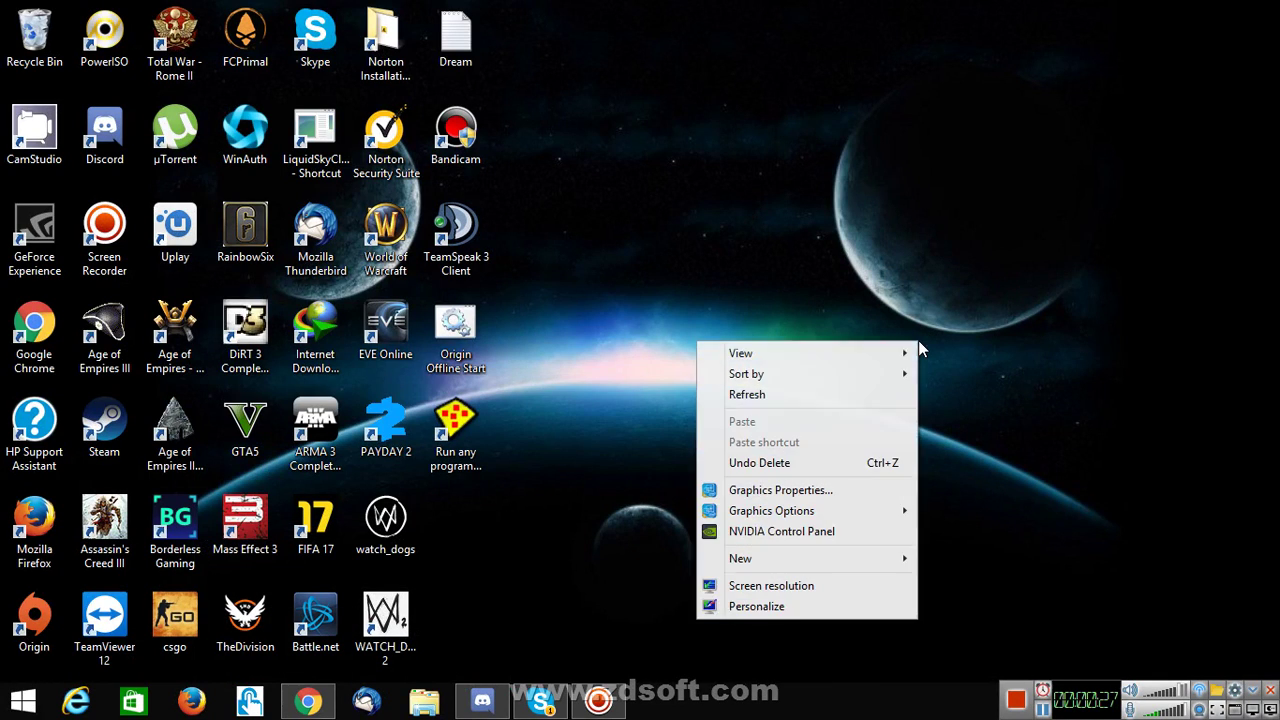
click(817, 395)
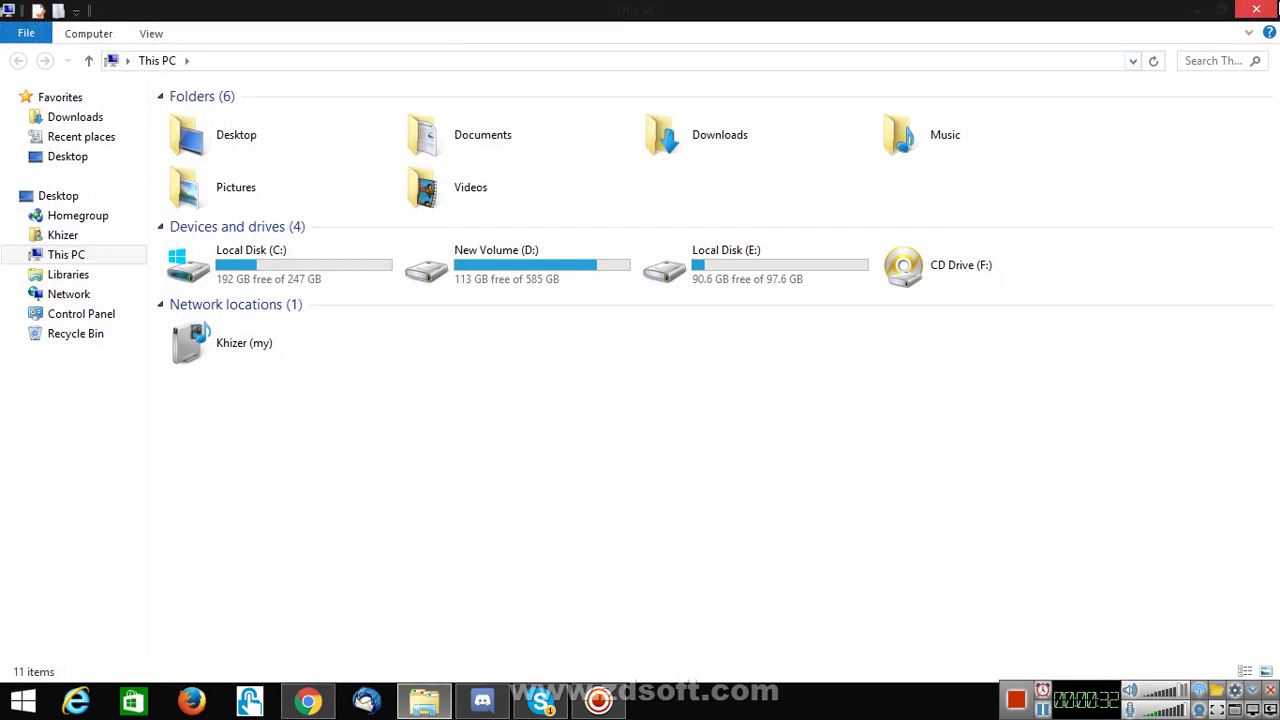
click(1262, 8)
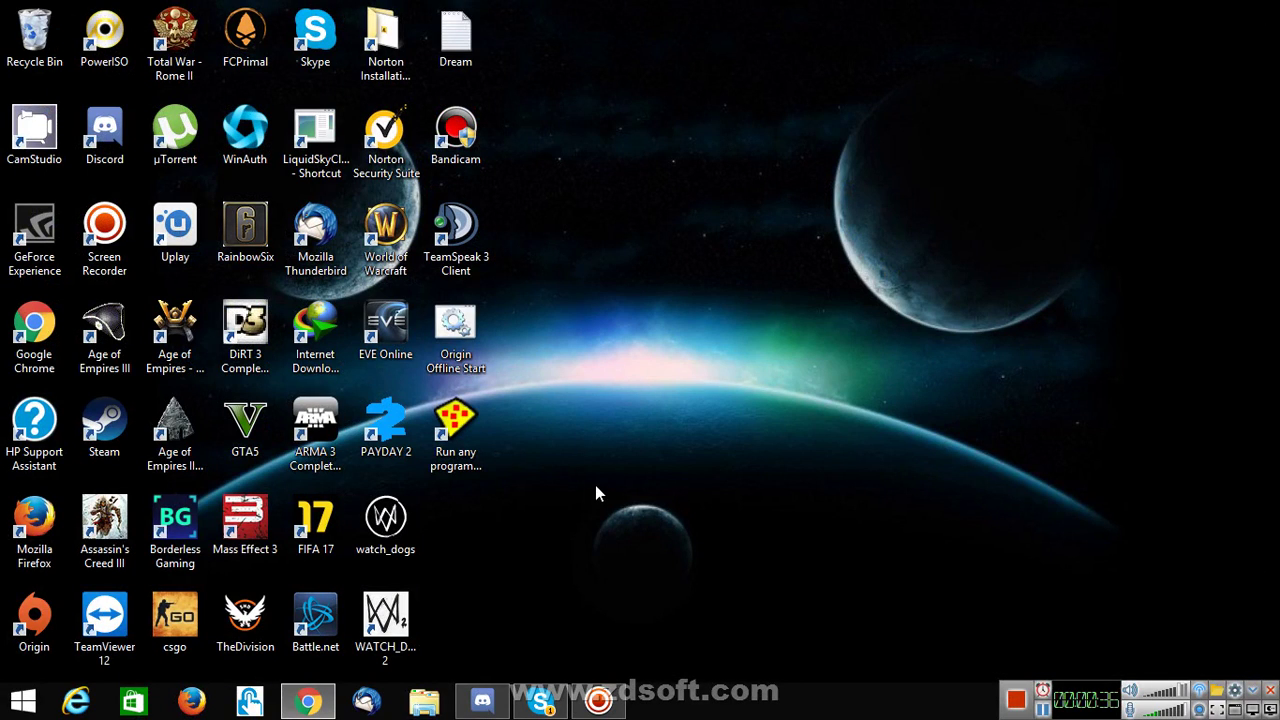
- Run the Desktop Uplay shortcut in DefaultBox via Run Sandboxed, dismissing a Sandboxie error
double_click(456, 428)
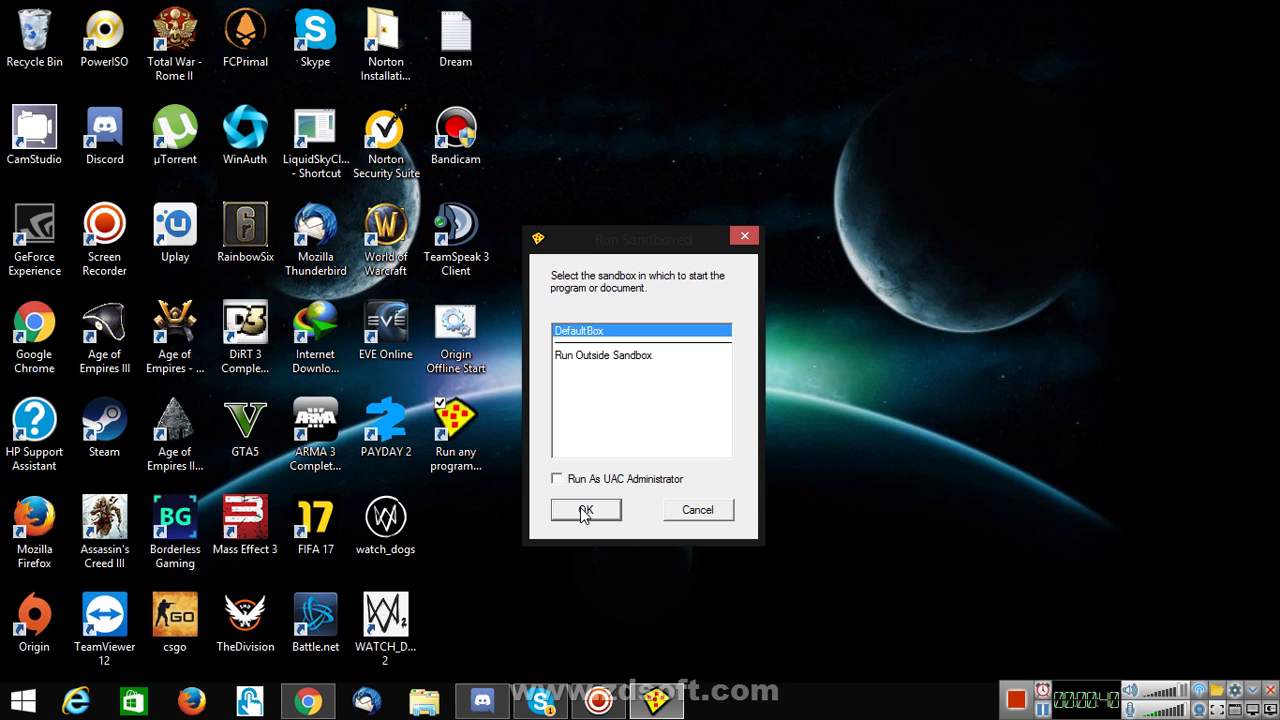
click(585, 511)
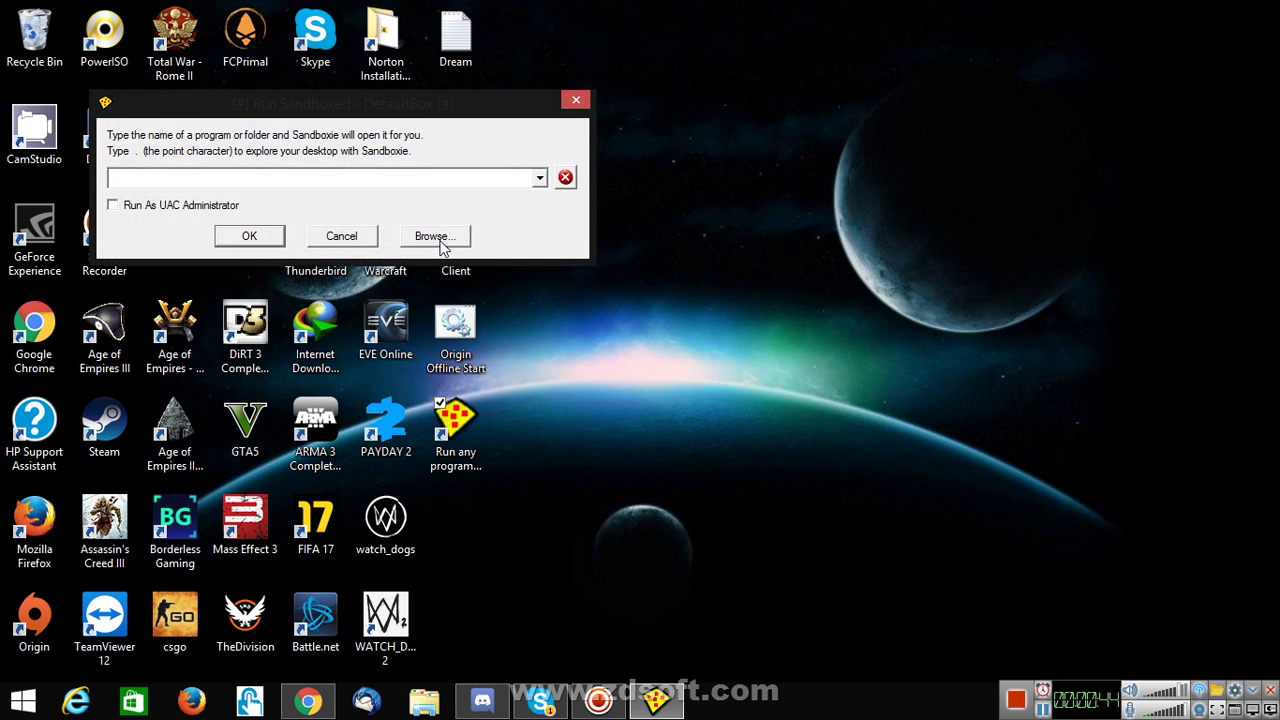
click(434, 237)
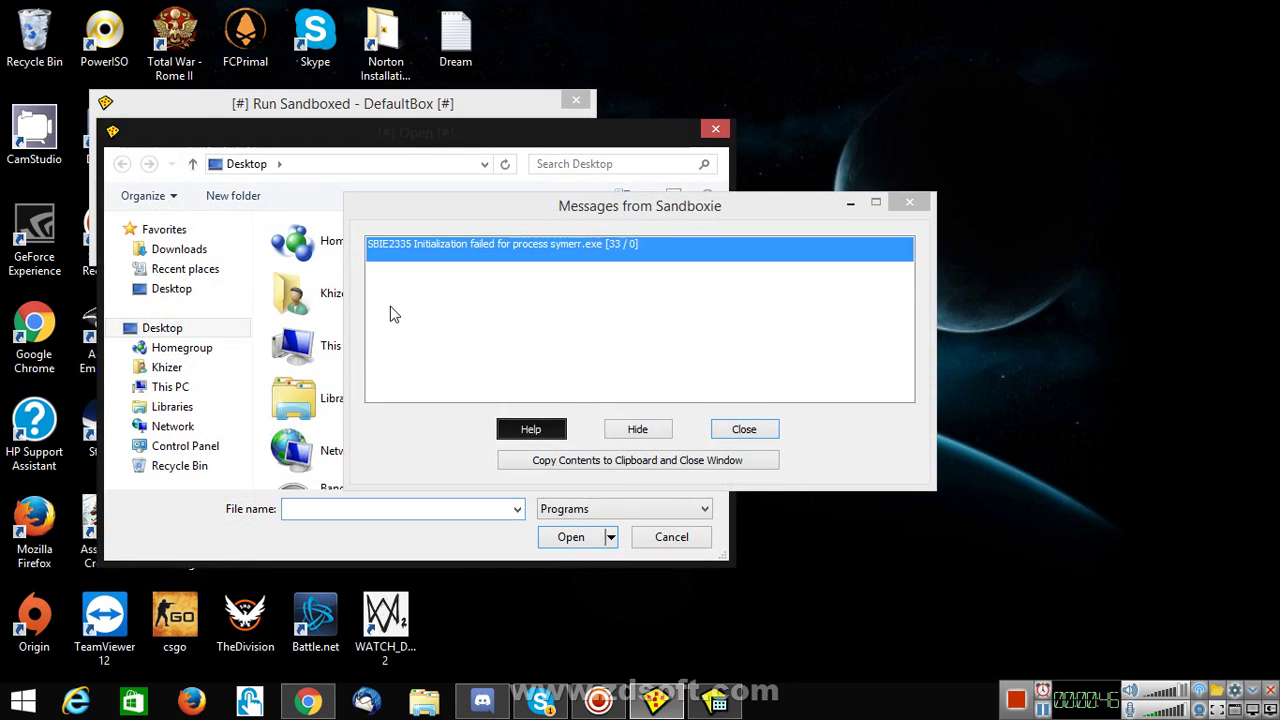
click(909, 203)
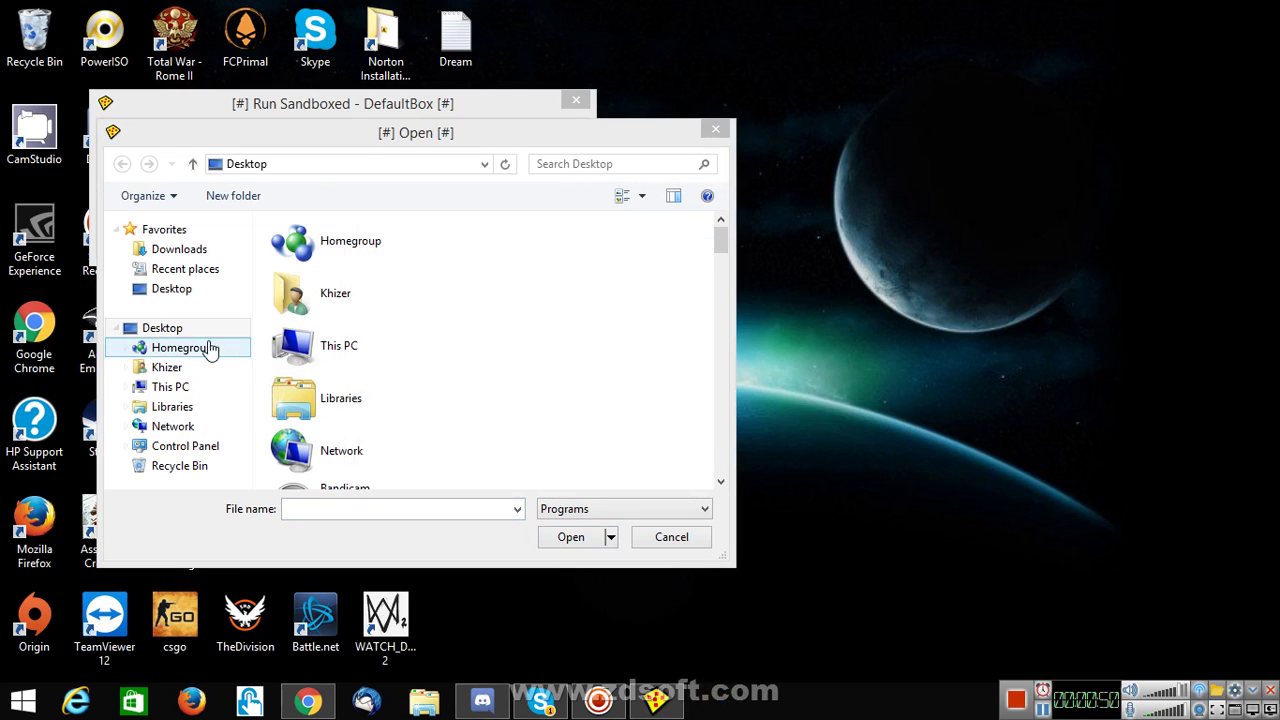
click(160, 328)
scroll(357, 385, down, 3)
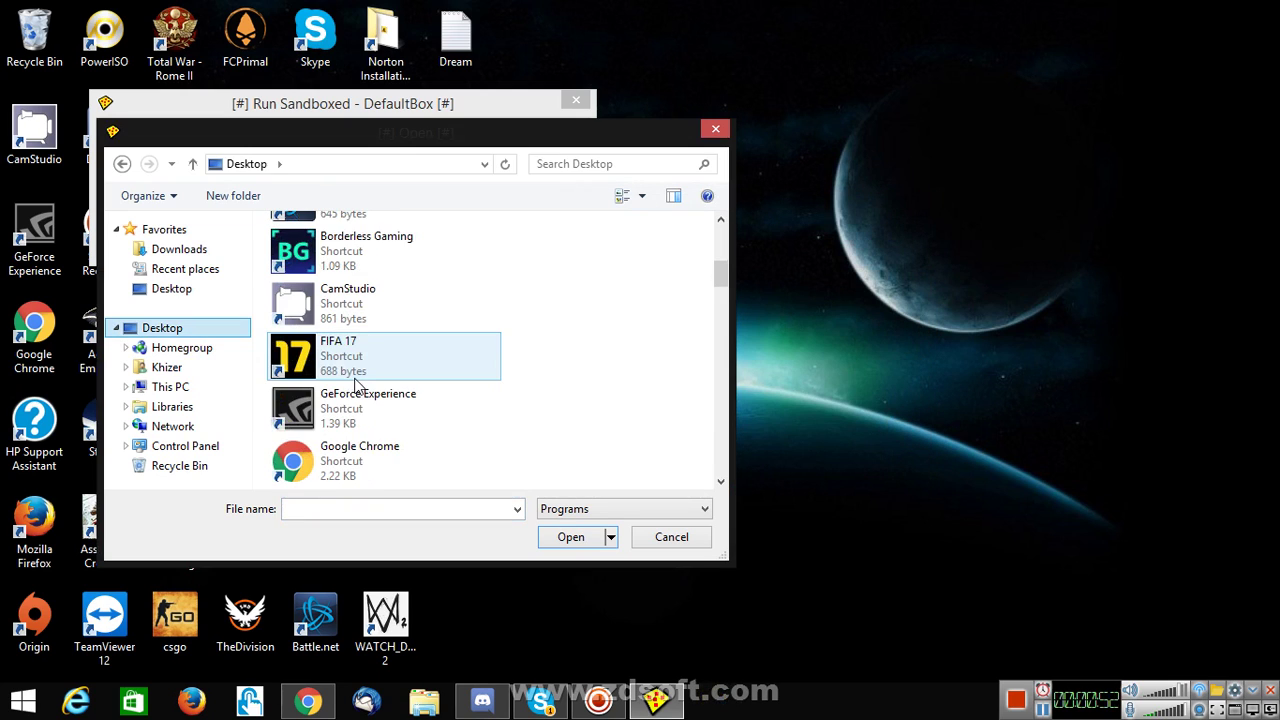
click(388, 357)
key(u)
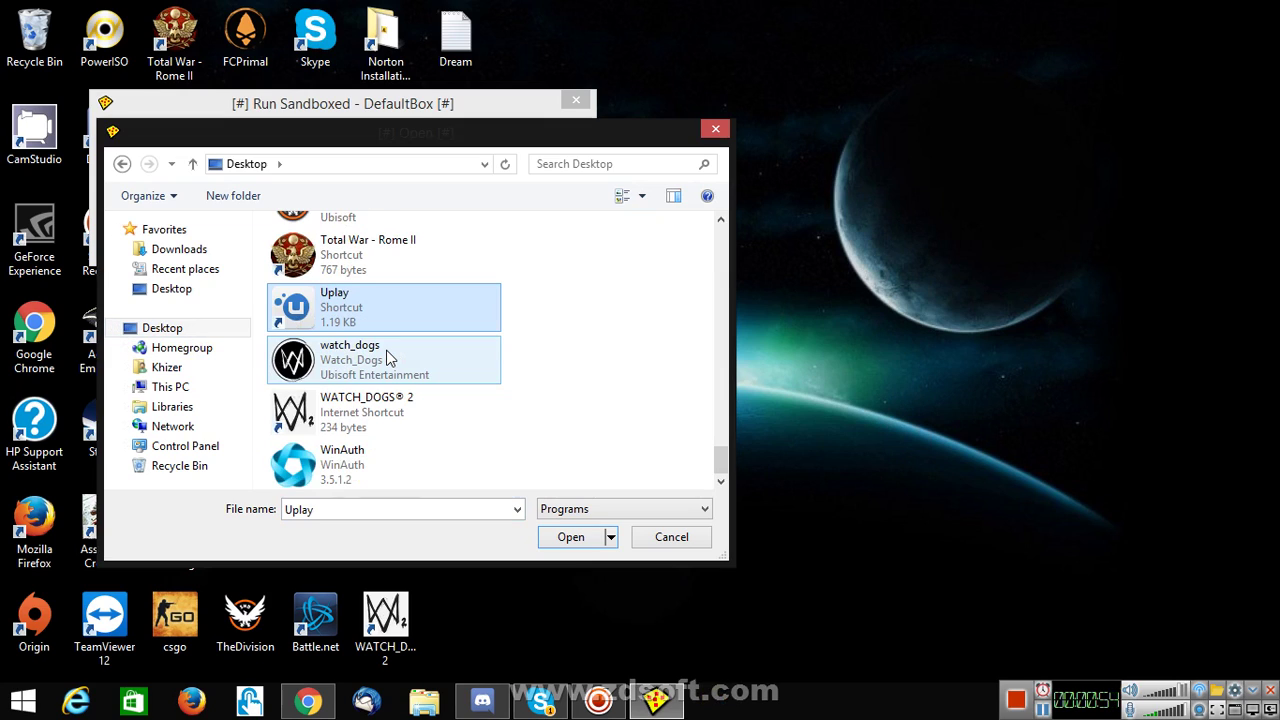
click(568, 539)
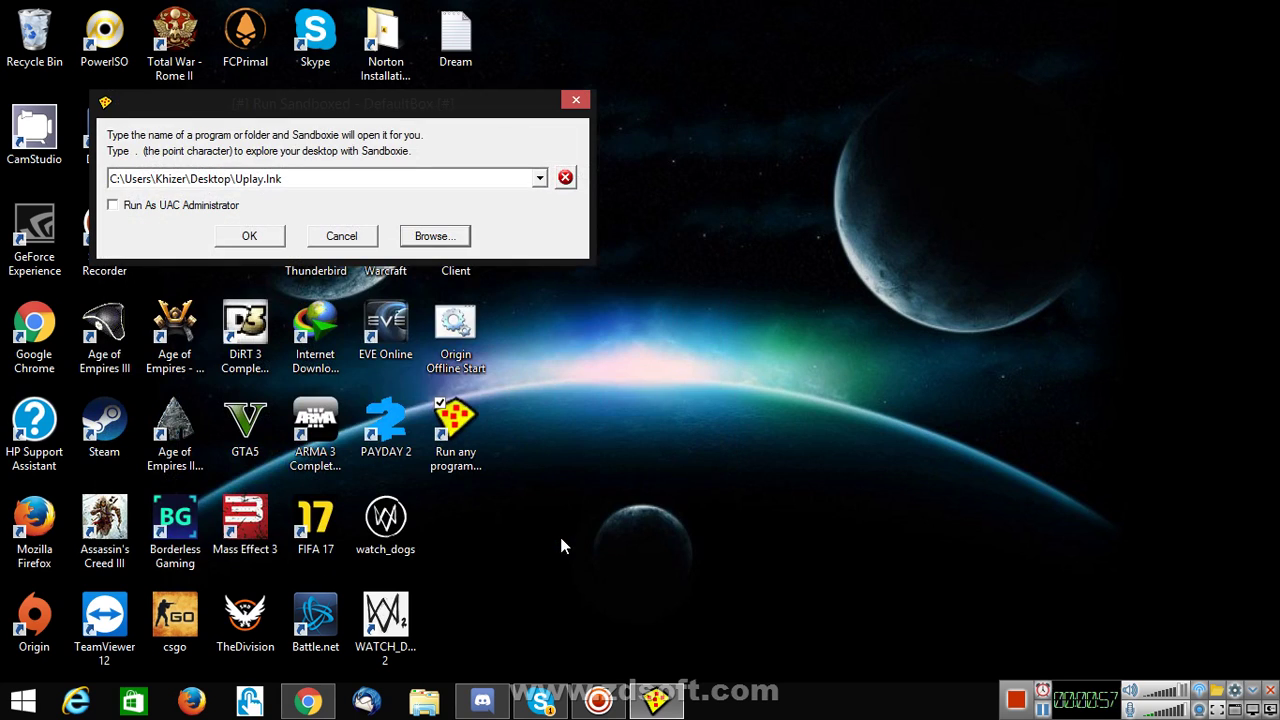
click(237, 239)
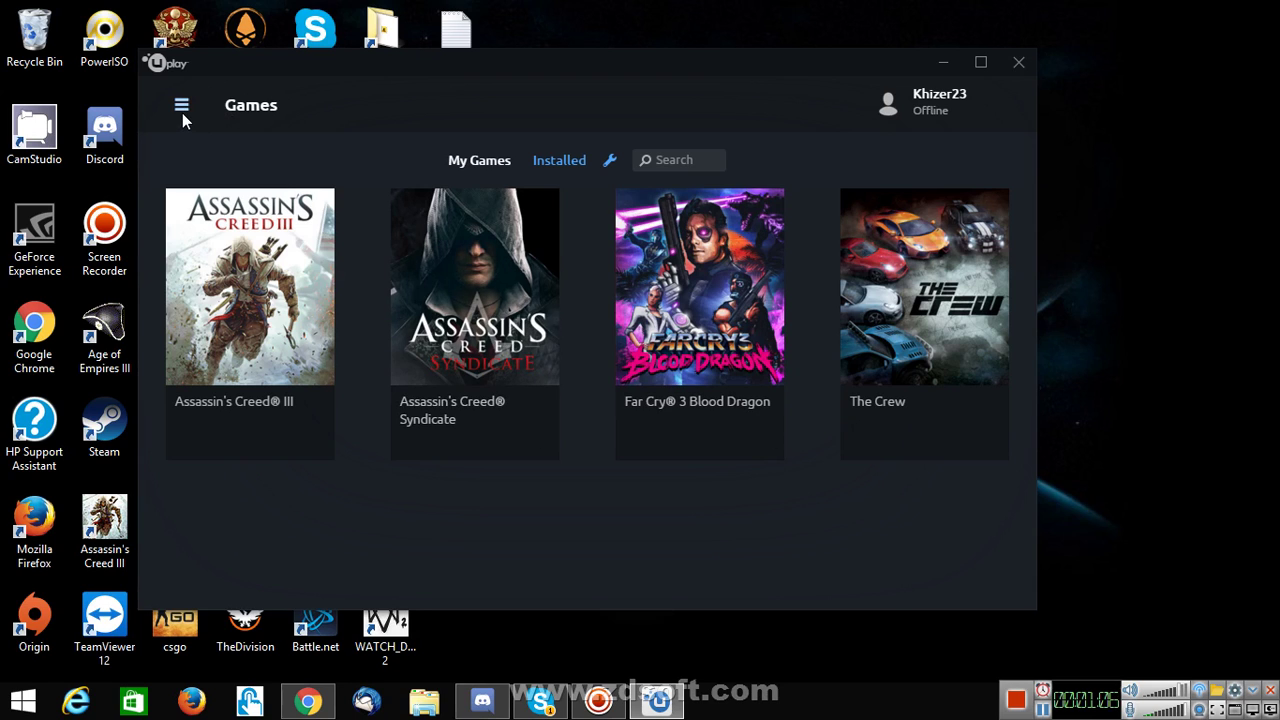
- Choose Go online from the sandboxed Uplay's menu, then try reconnecting the logged-out client
click(181, 104)
click(385, 277)
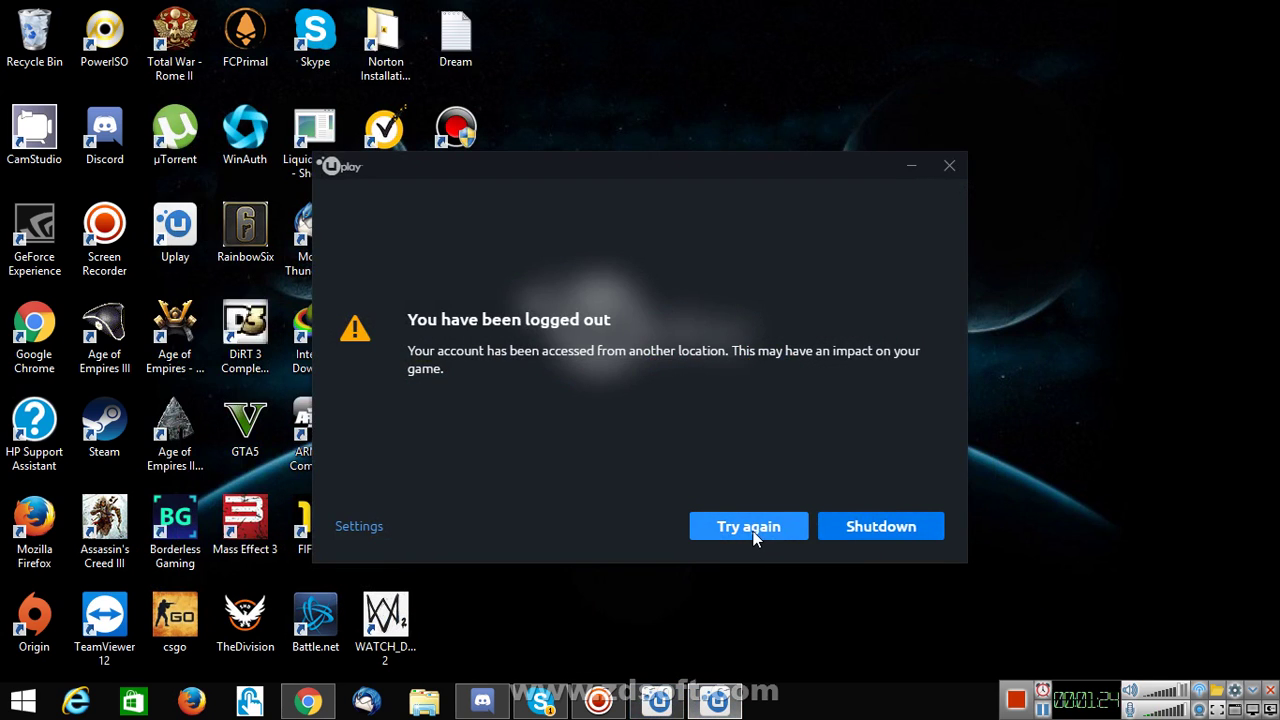
click(754, 534)
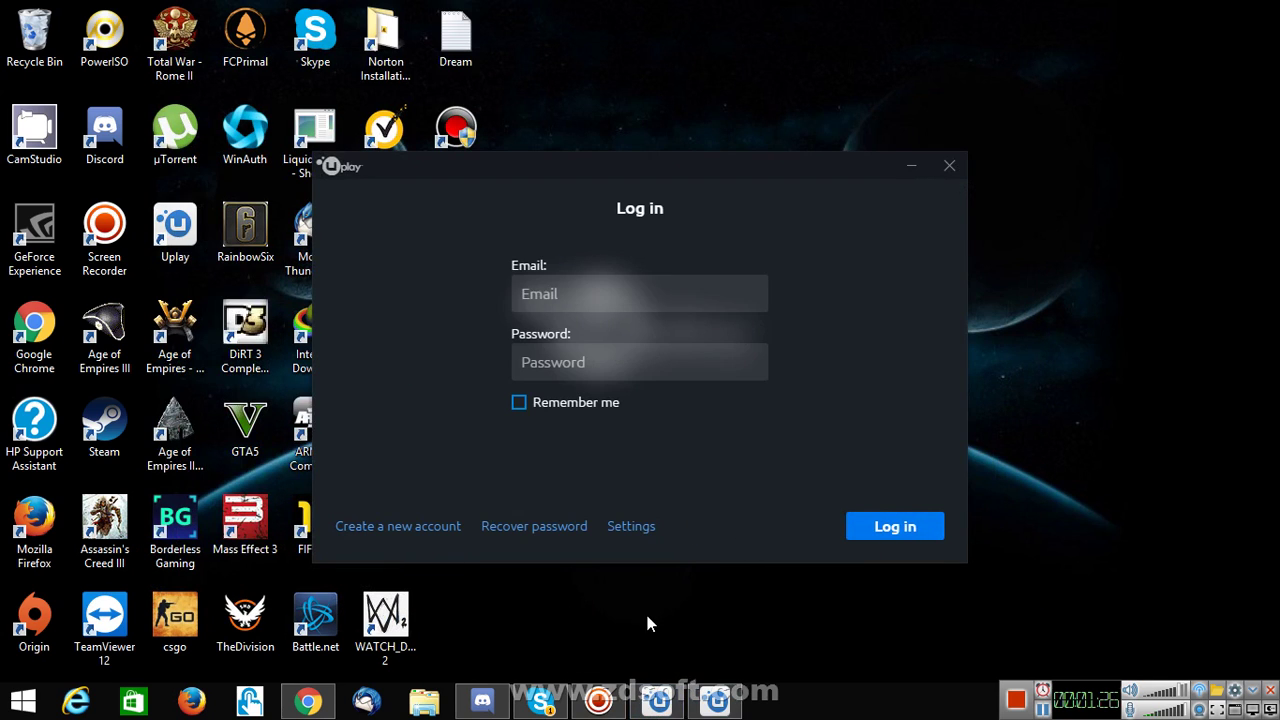
- Log out of a Uplay client from its main menu
click(1092, 702)
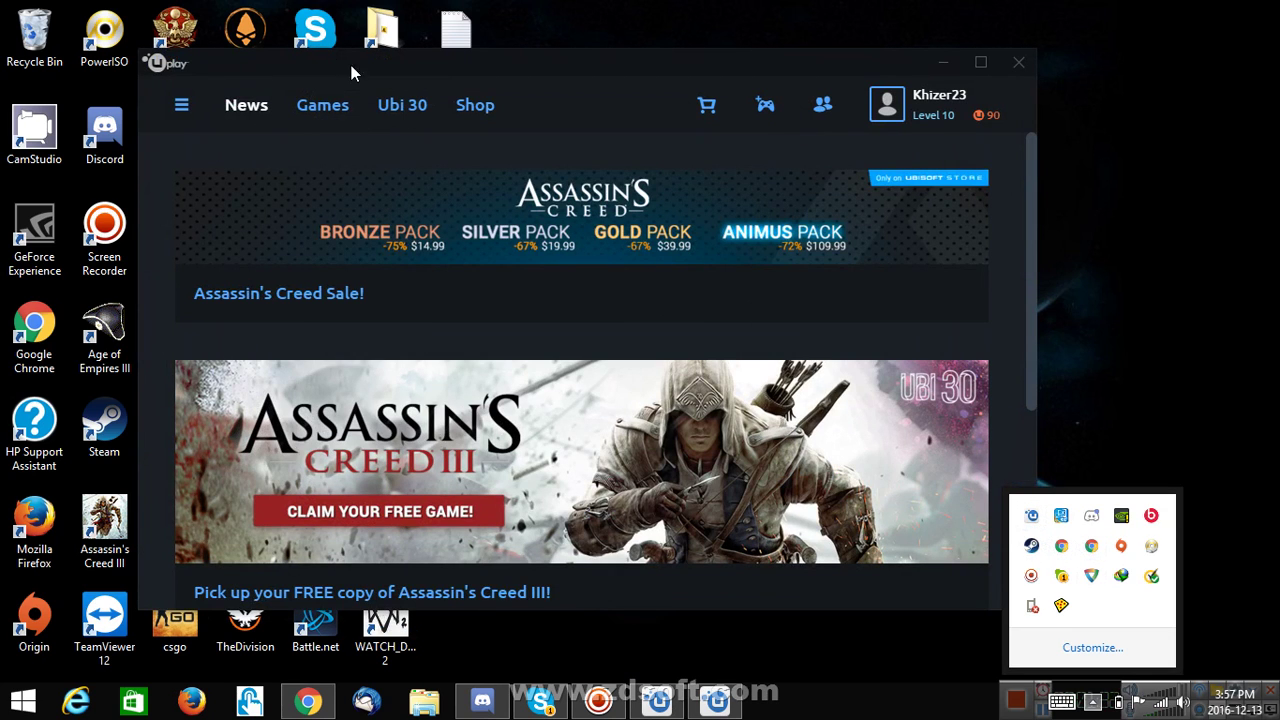
click(180, 107)
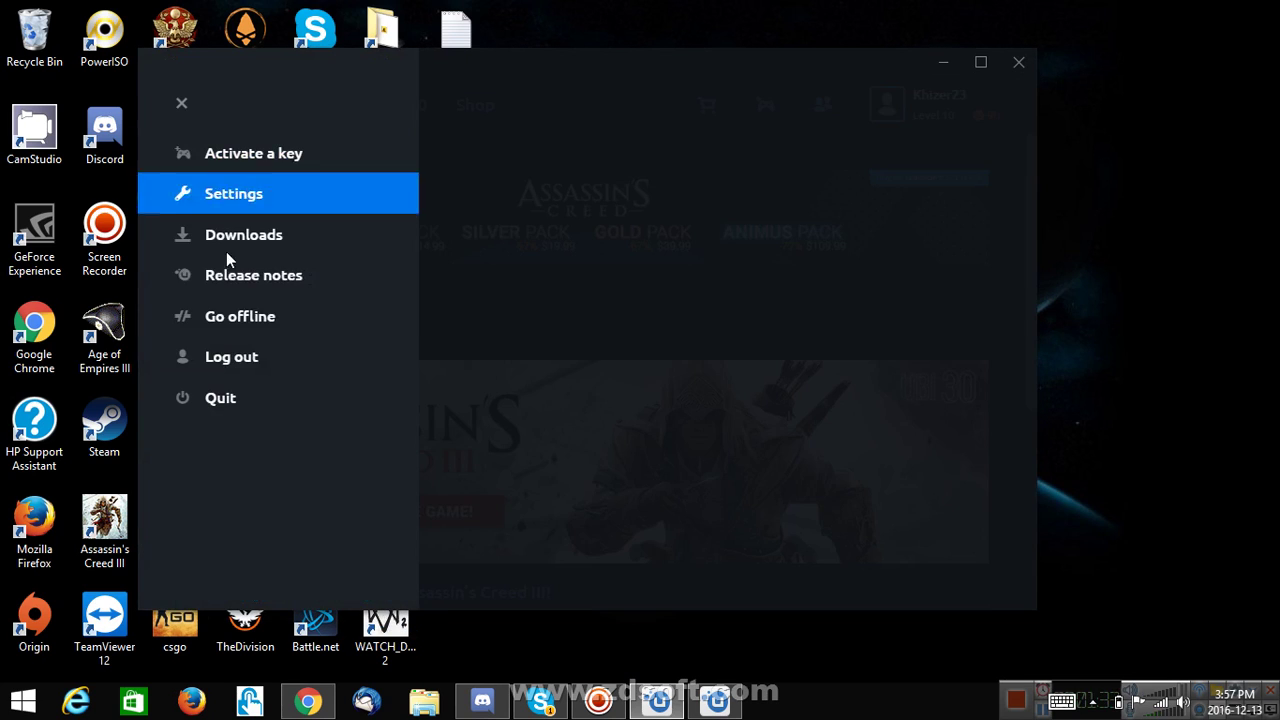
click(257, 356)
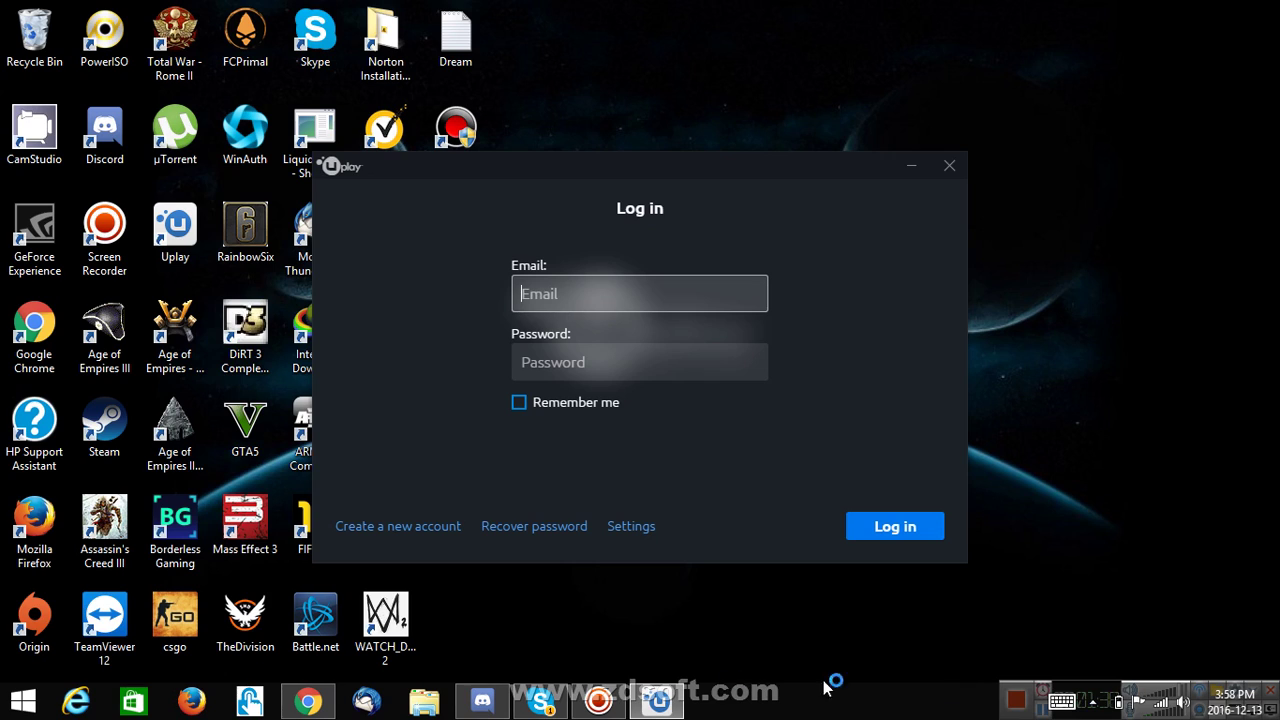
- In the Uplay login window, enter the account e-mail and password and submit
click(1091, 703)
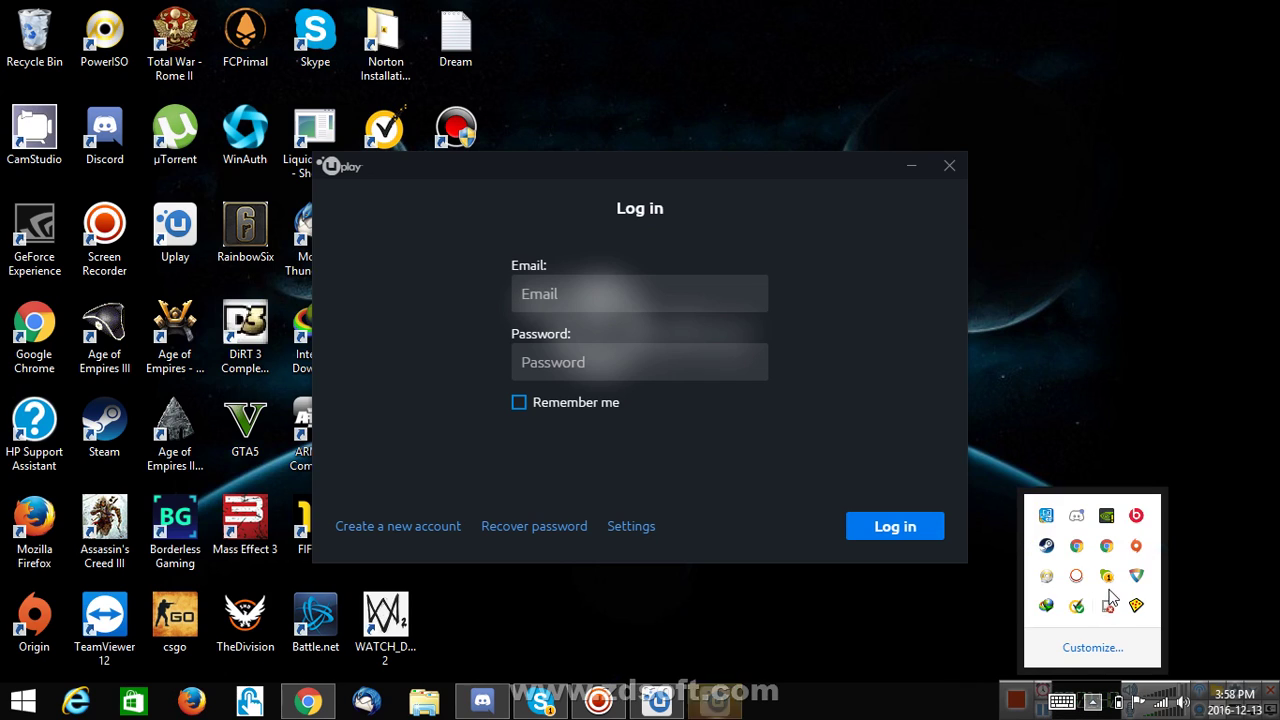
click(714, 705)
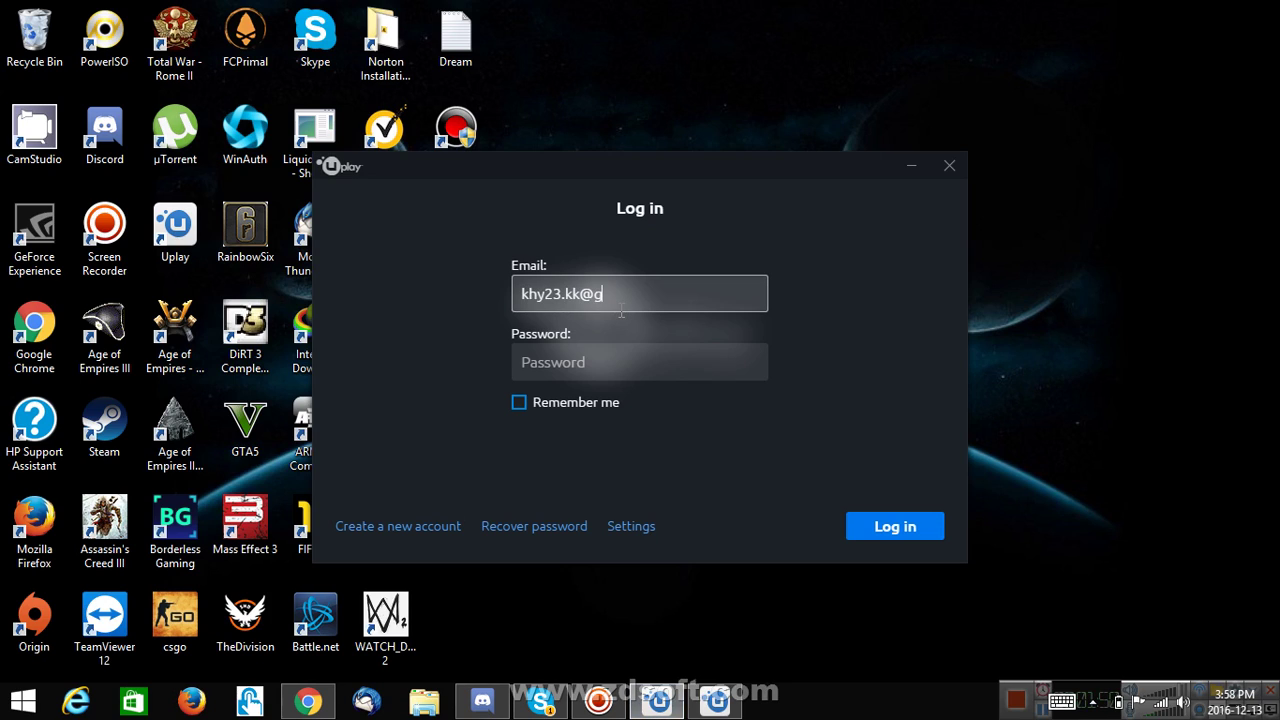
text(mail.co)
key(Tab)
text(*)
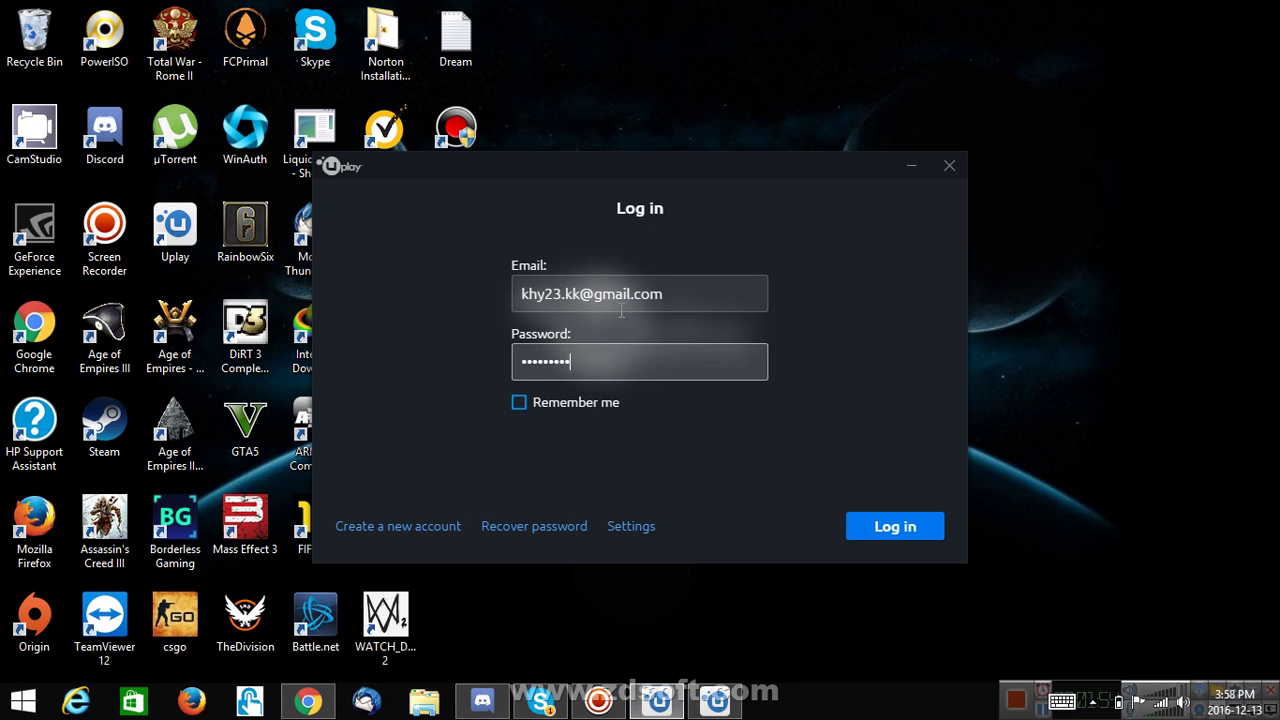
key(Return)
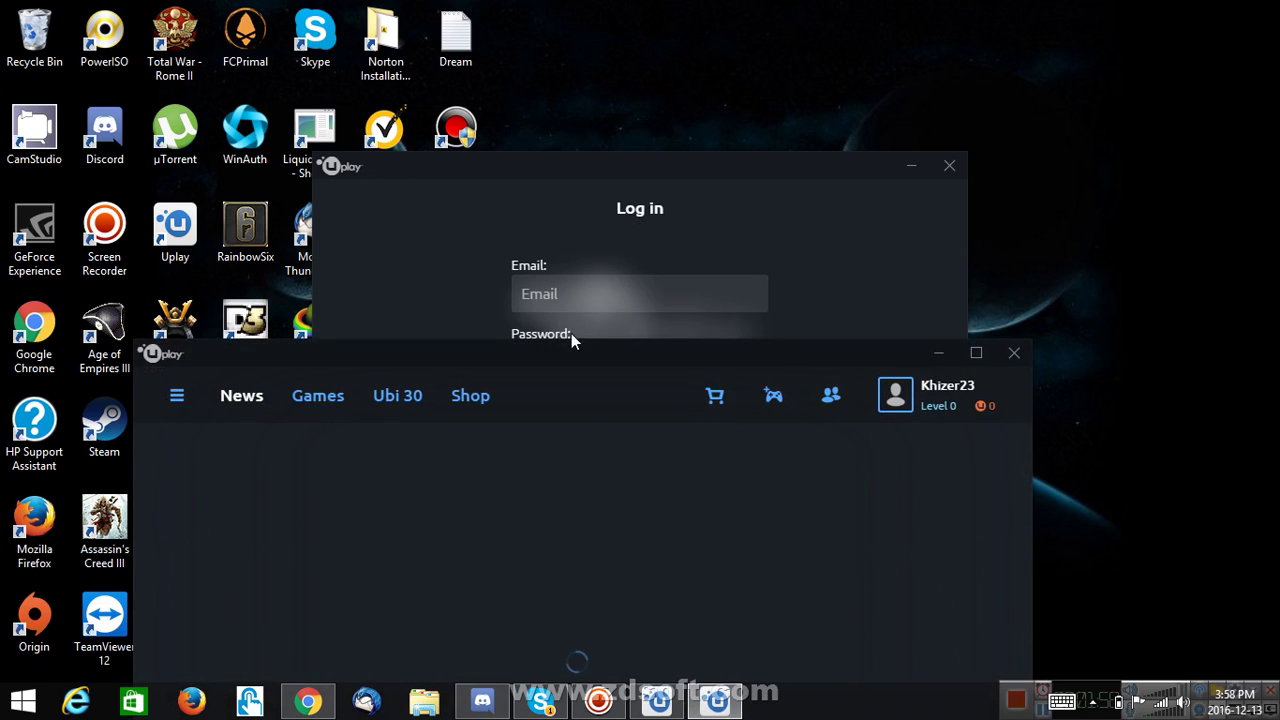
- Spread the Uplay windows apart and switch the first client to offline mode
drag(588, 366, 624, 238)
drag(689, 163, 720, 156)
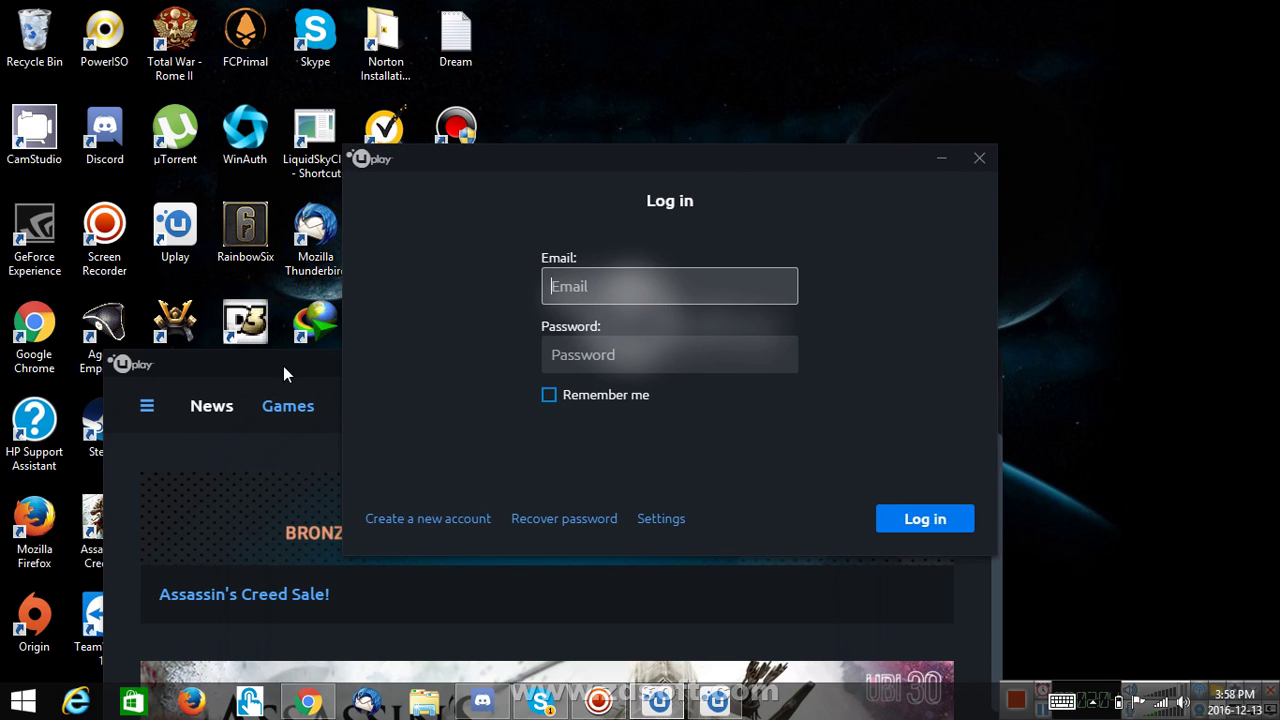
click(283, 374)
drag(420, 372, 531, 214)
click(263, 251)
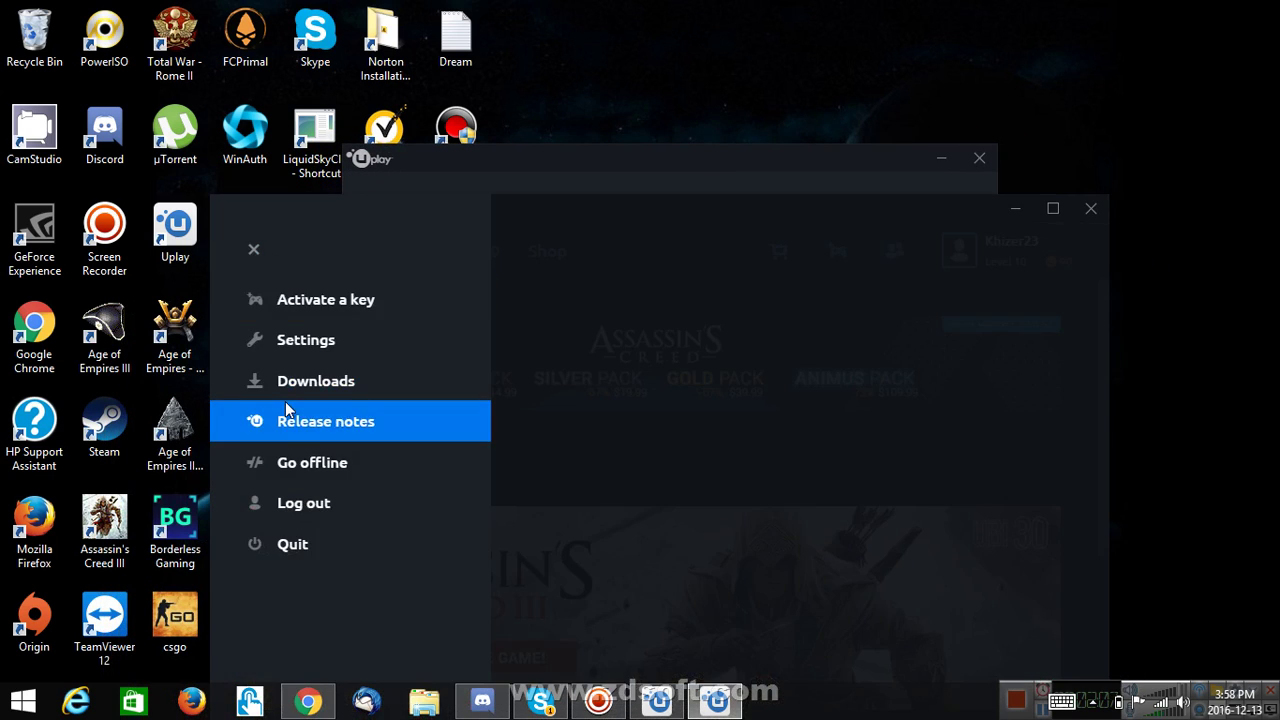
click(333, 460)
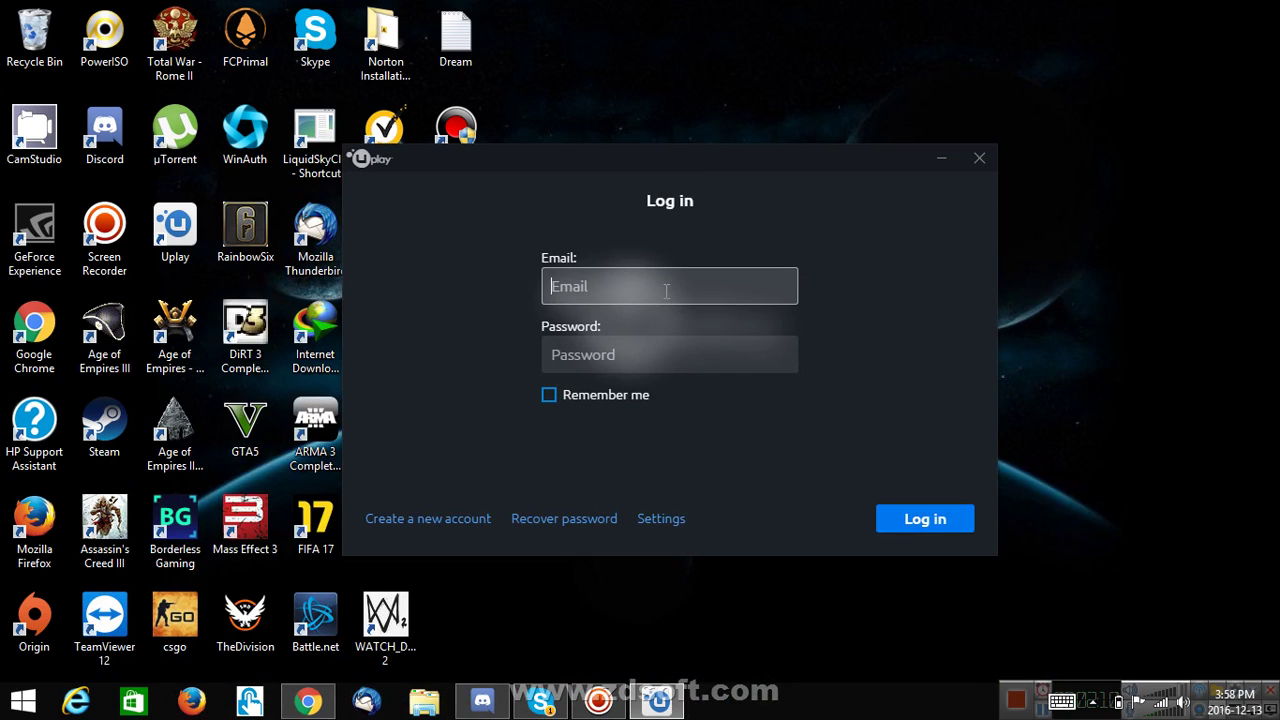
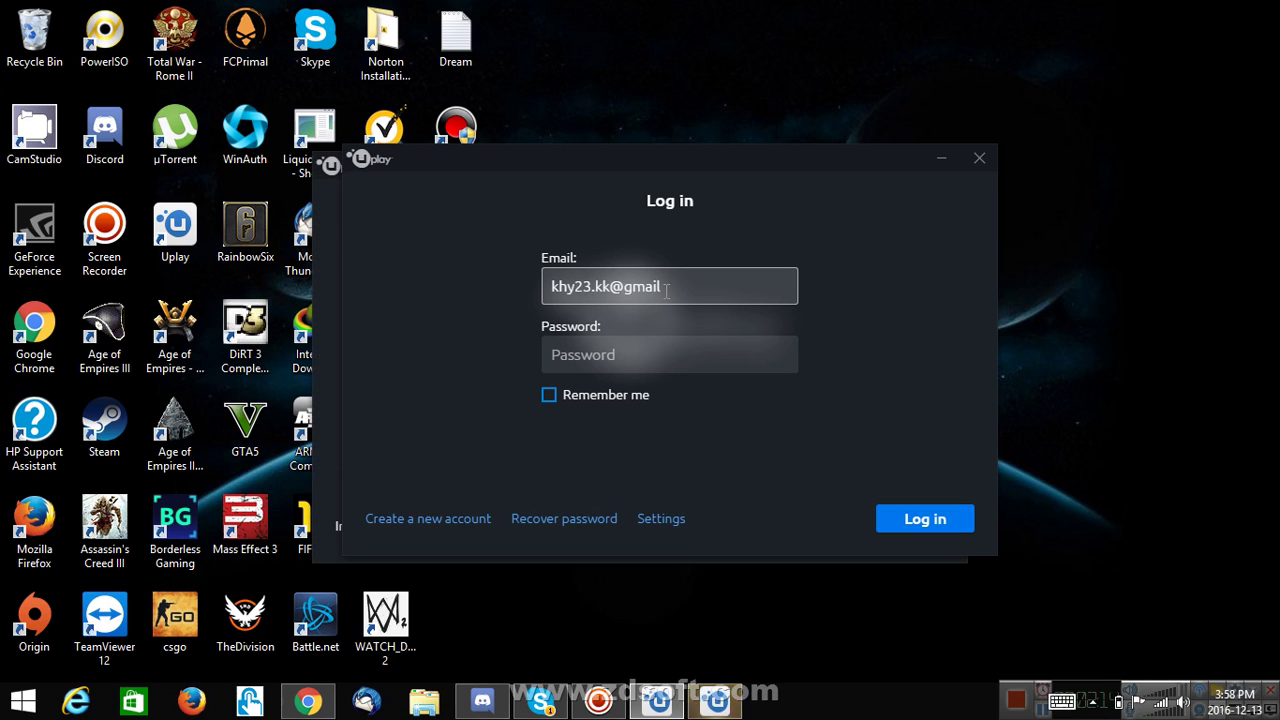
- Sign the login window in with the account e-mail and password, retyping the rejected password
key(Tab)
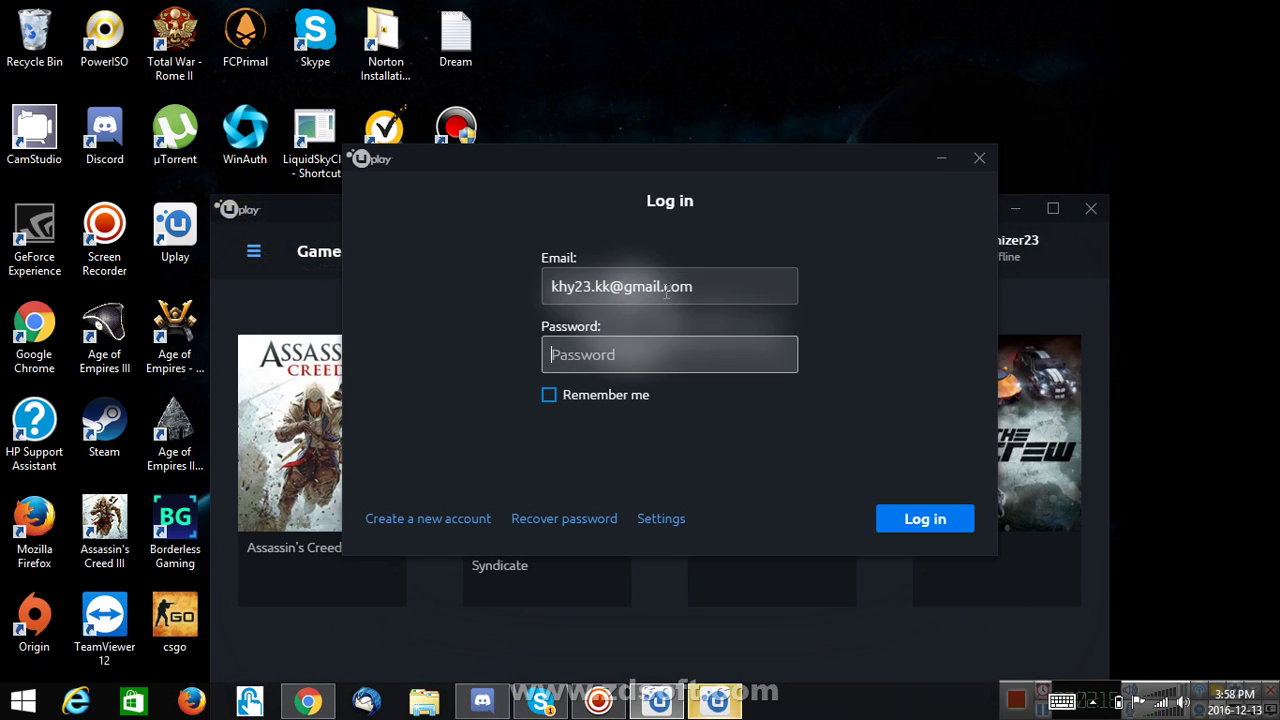
text(********)
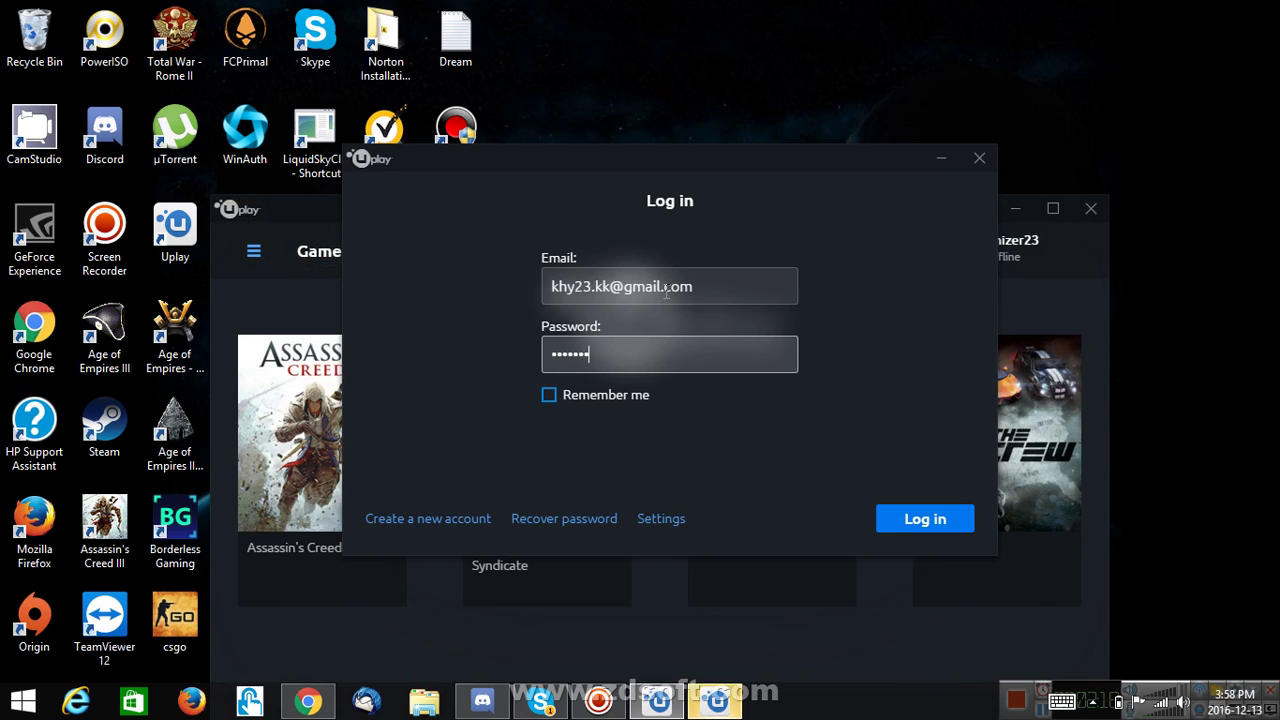
text(*)
key(Return)
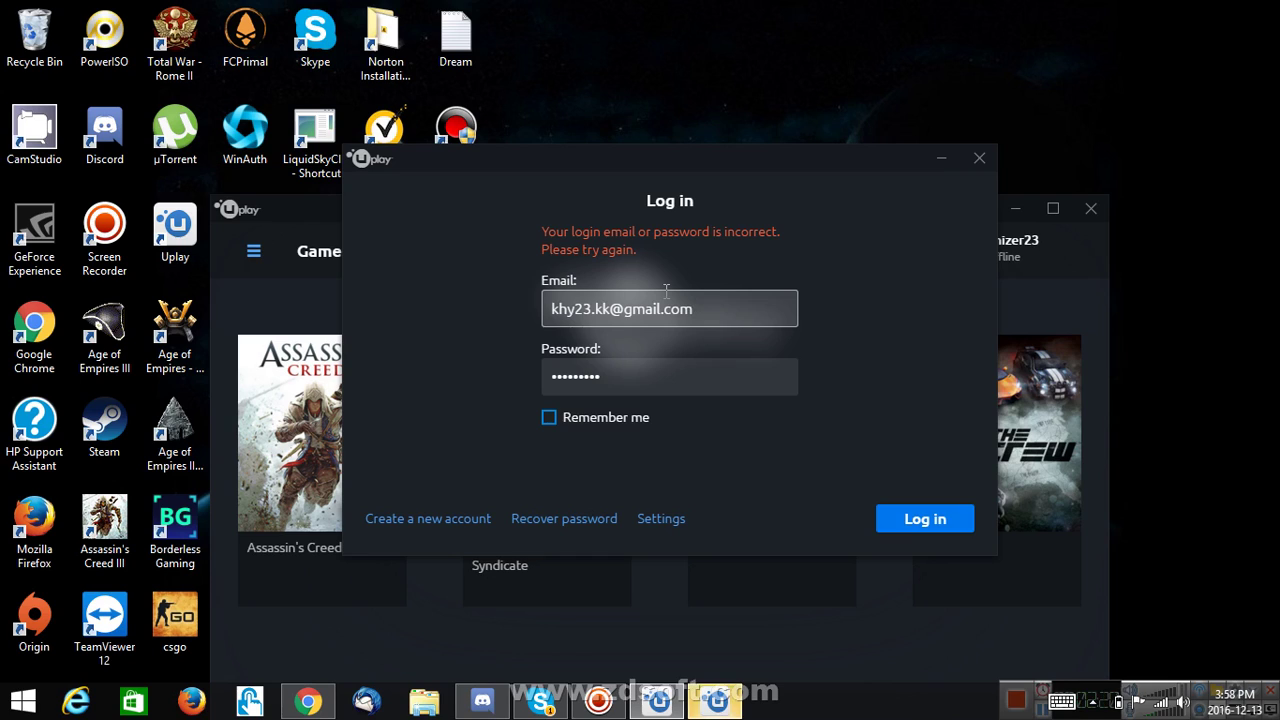
click(697, 367)
key(ctrl+a)
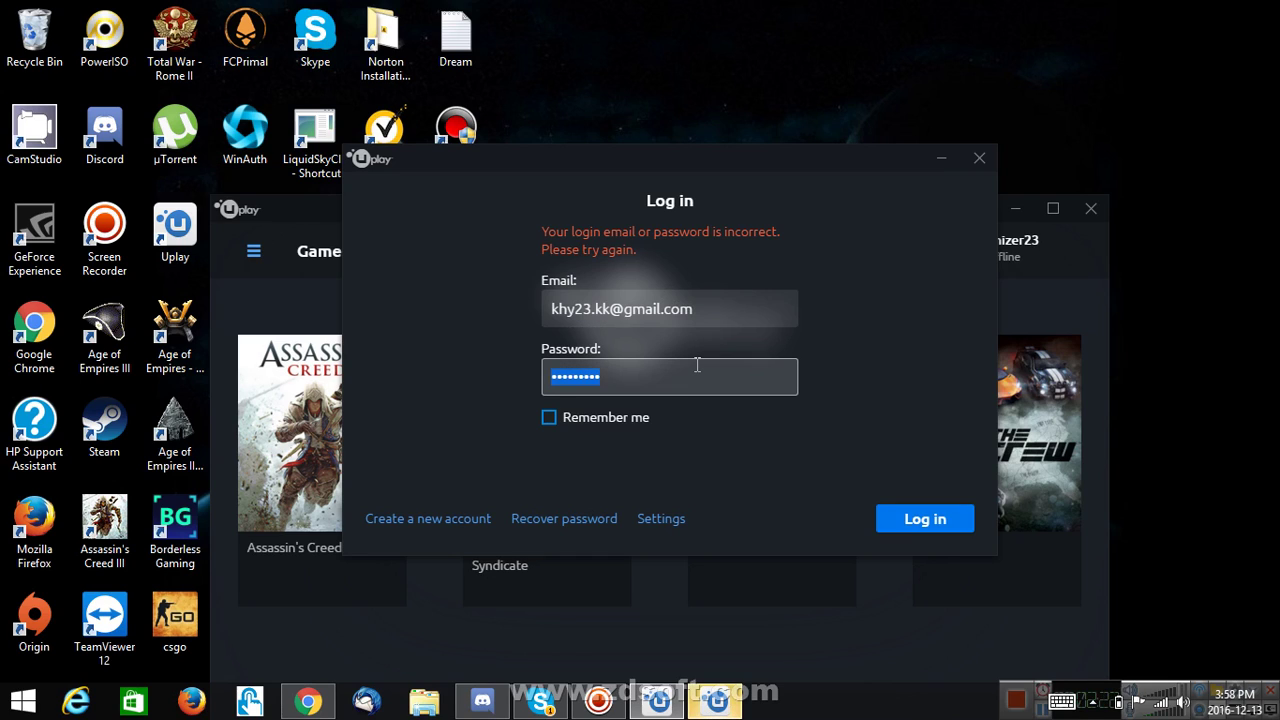
text(******)
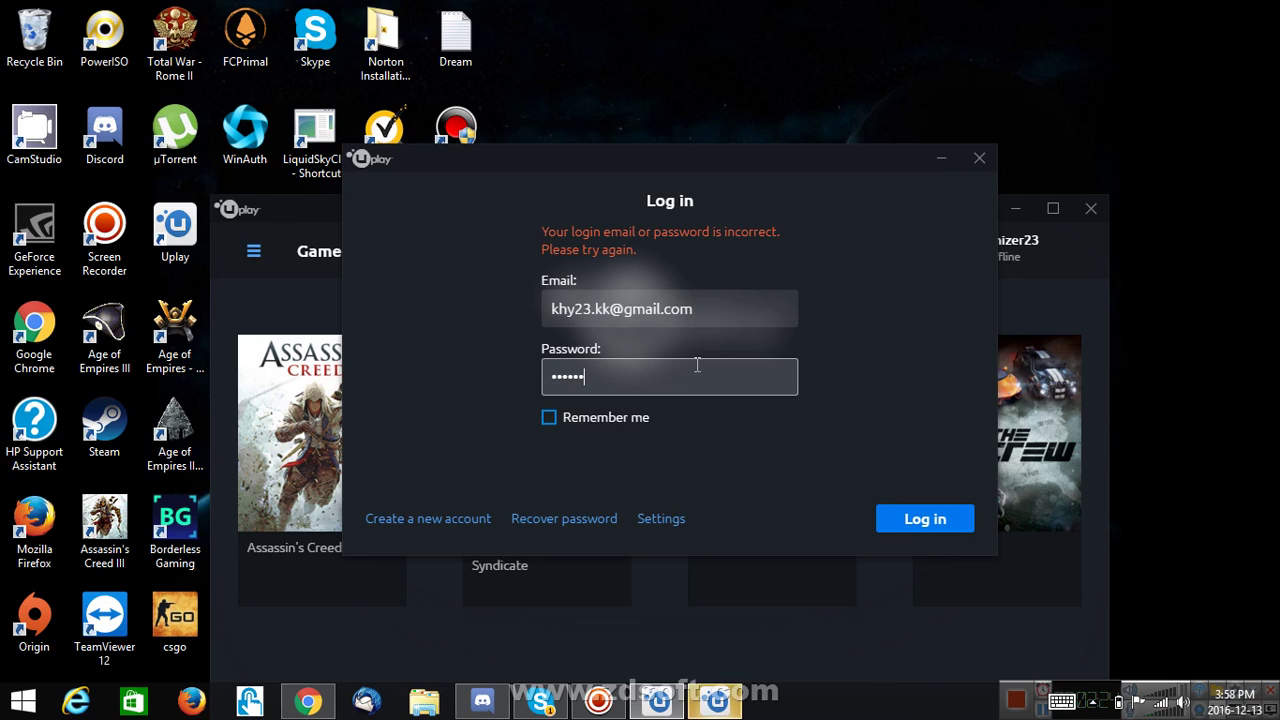
text(***)
key(Return)
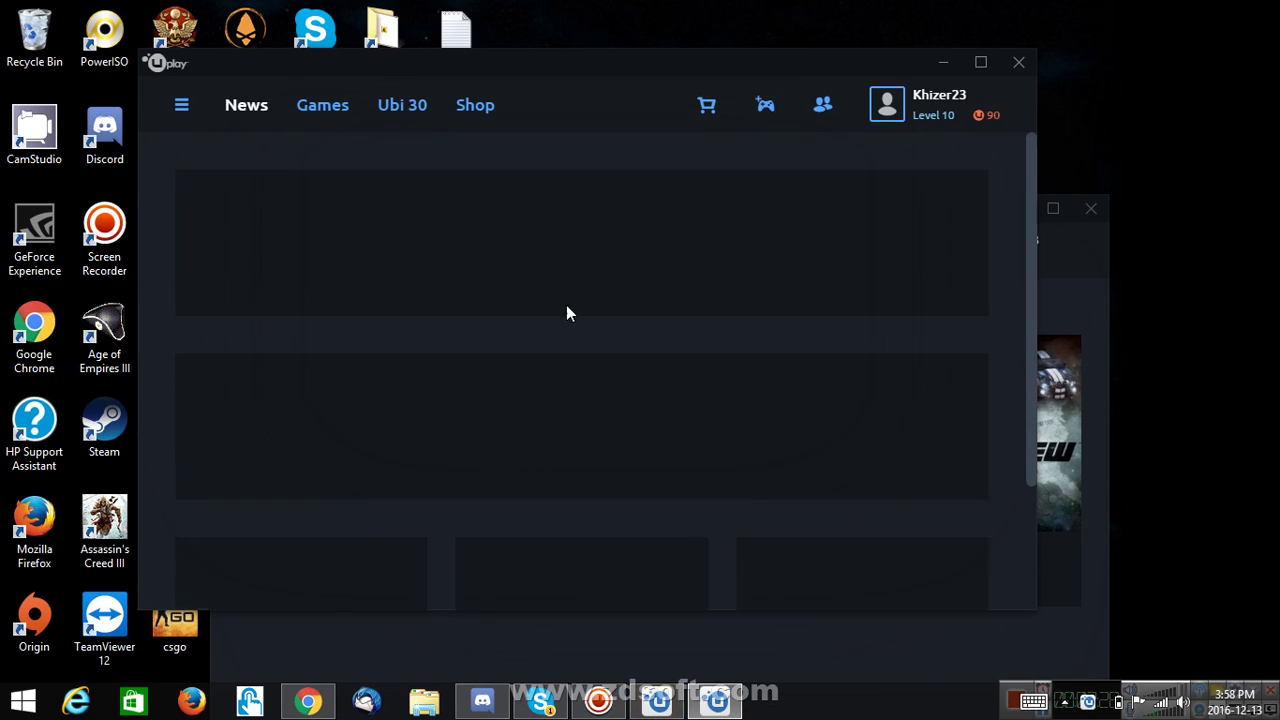
- Switch between the two Uplay clients and close the online News client window
click(962, 617)
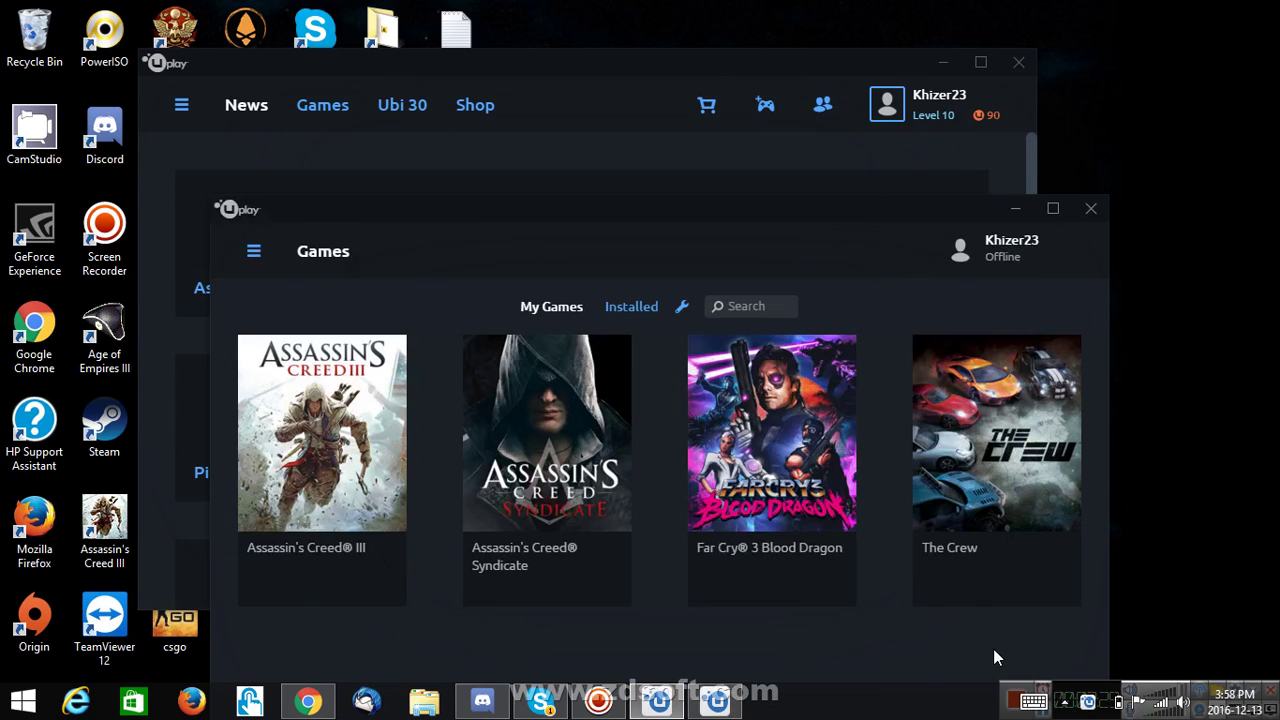
click(635, 77)
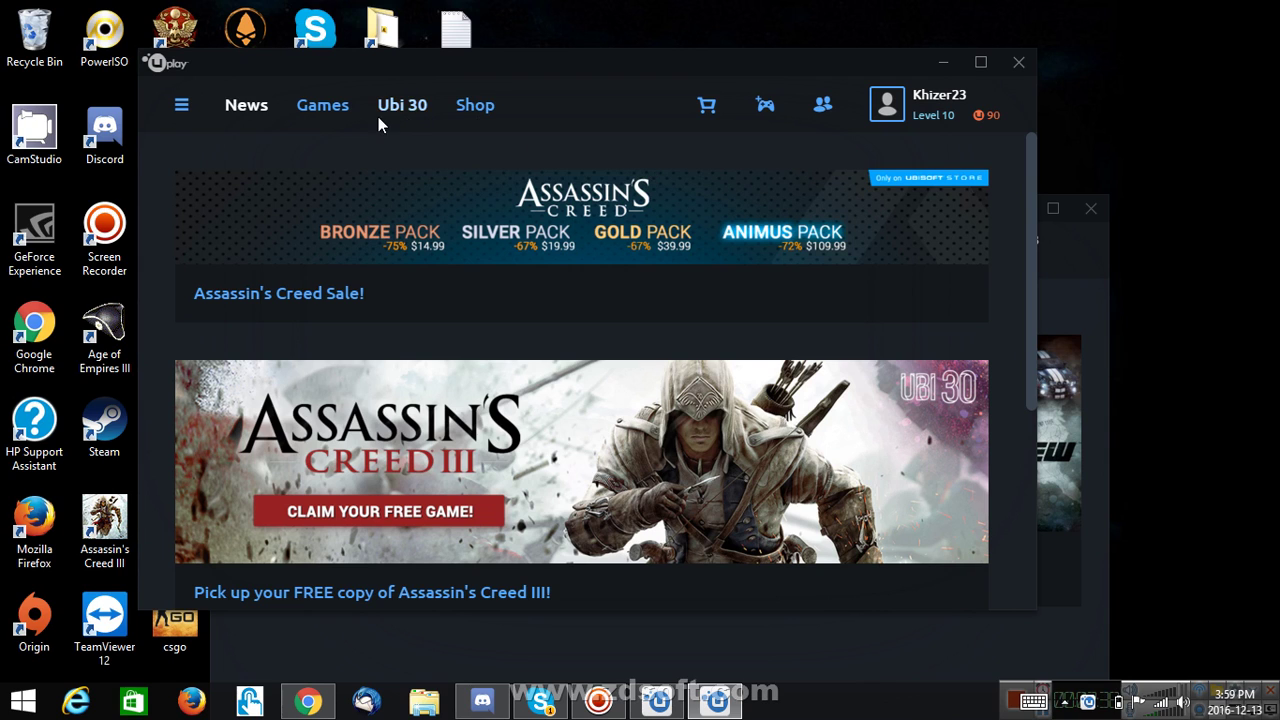
click(178, 104)
click(562, 248)
click(1022, 63)
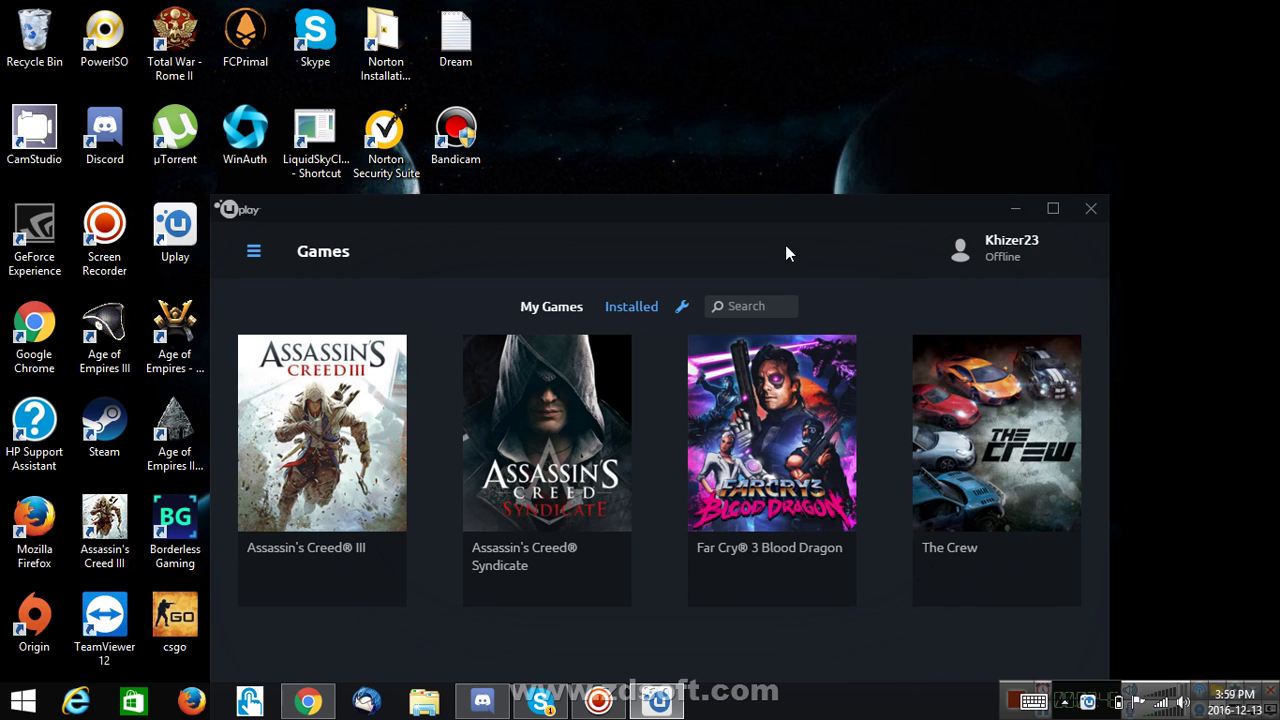
- Close the offline Games library client and refresh the desktop
click(1093, 210)
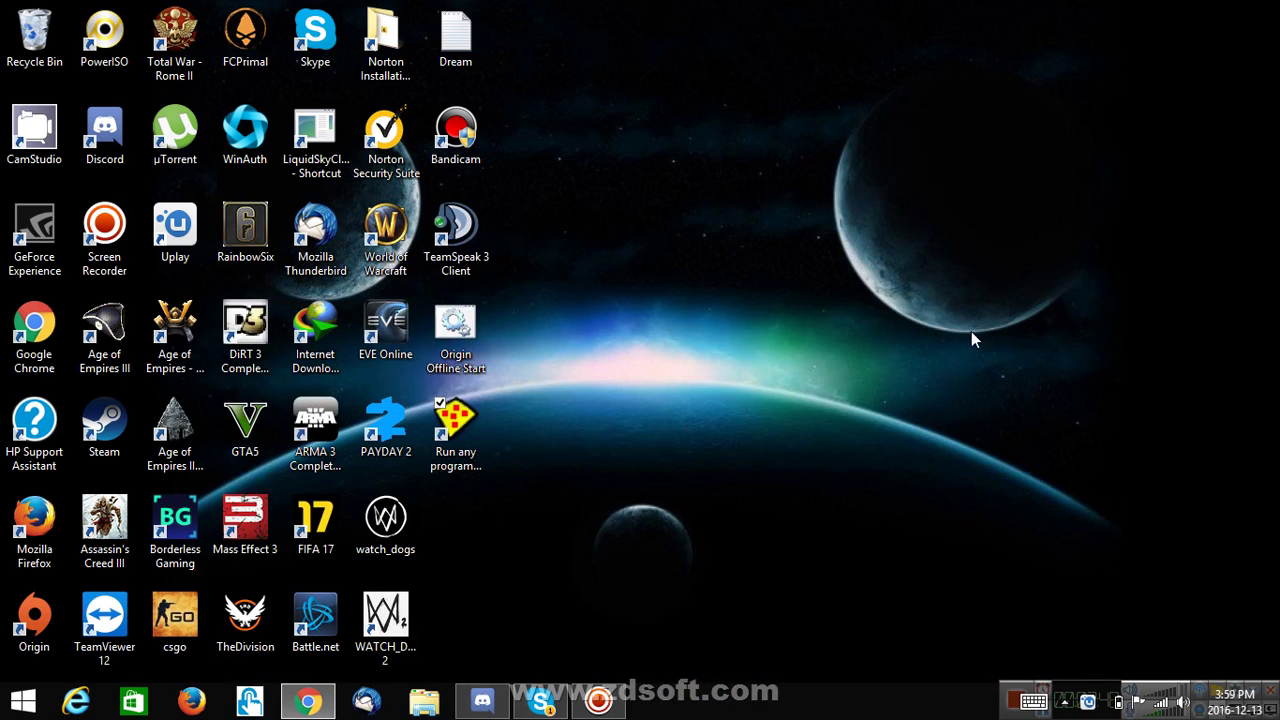
right_click(939, 369)
click(868, 423)
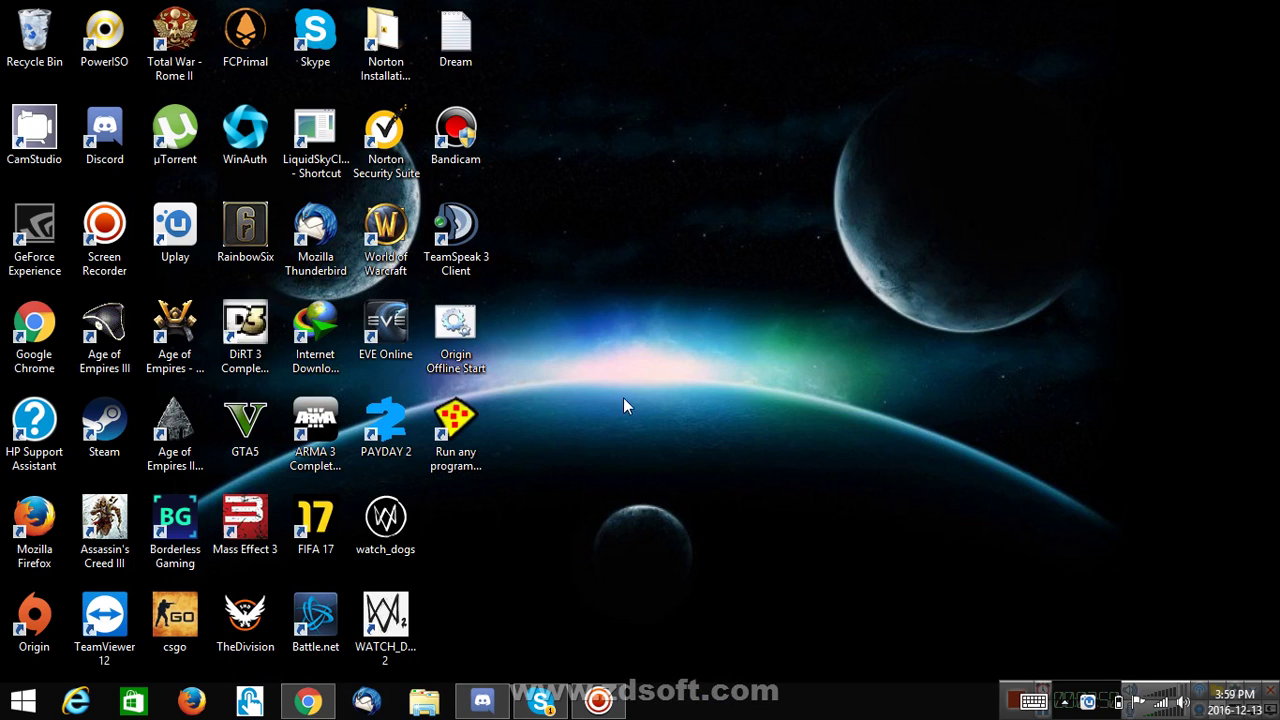
- Run the Desktop Google Chrome shortcut in DefaultBox, dismissing Sandboxie error messages
double_click(462, 452)
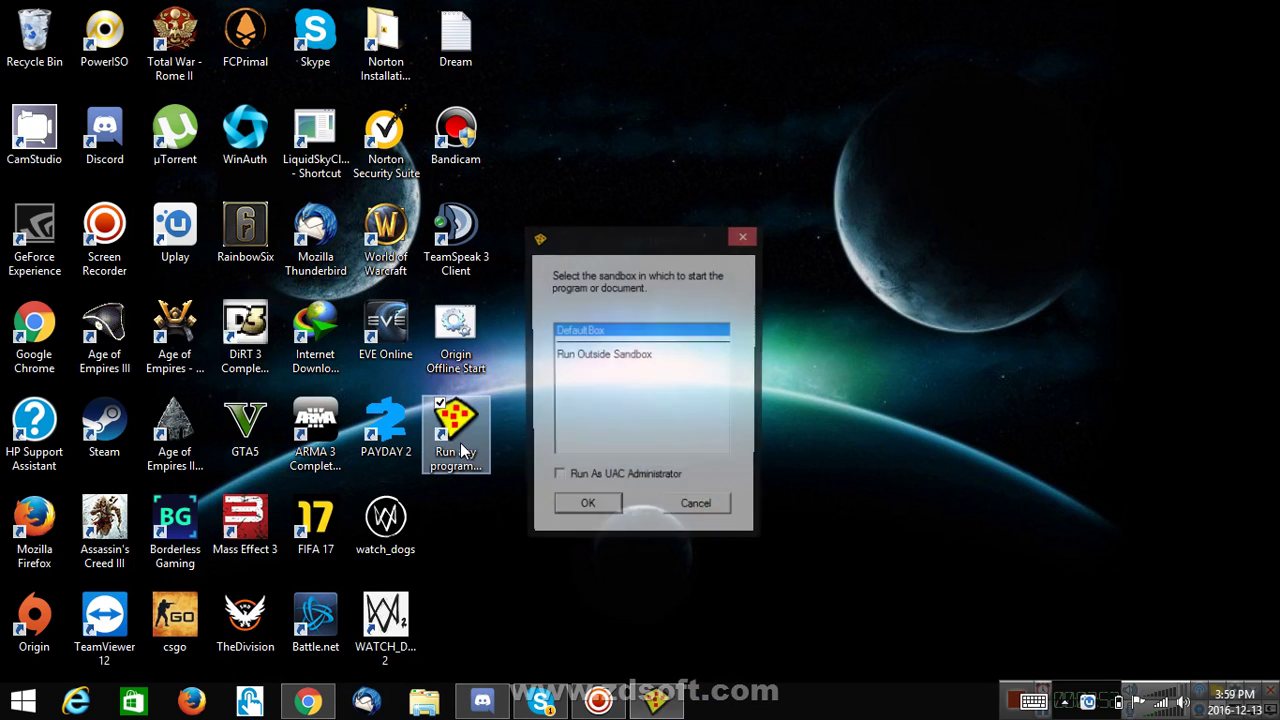
click(586, 511)
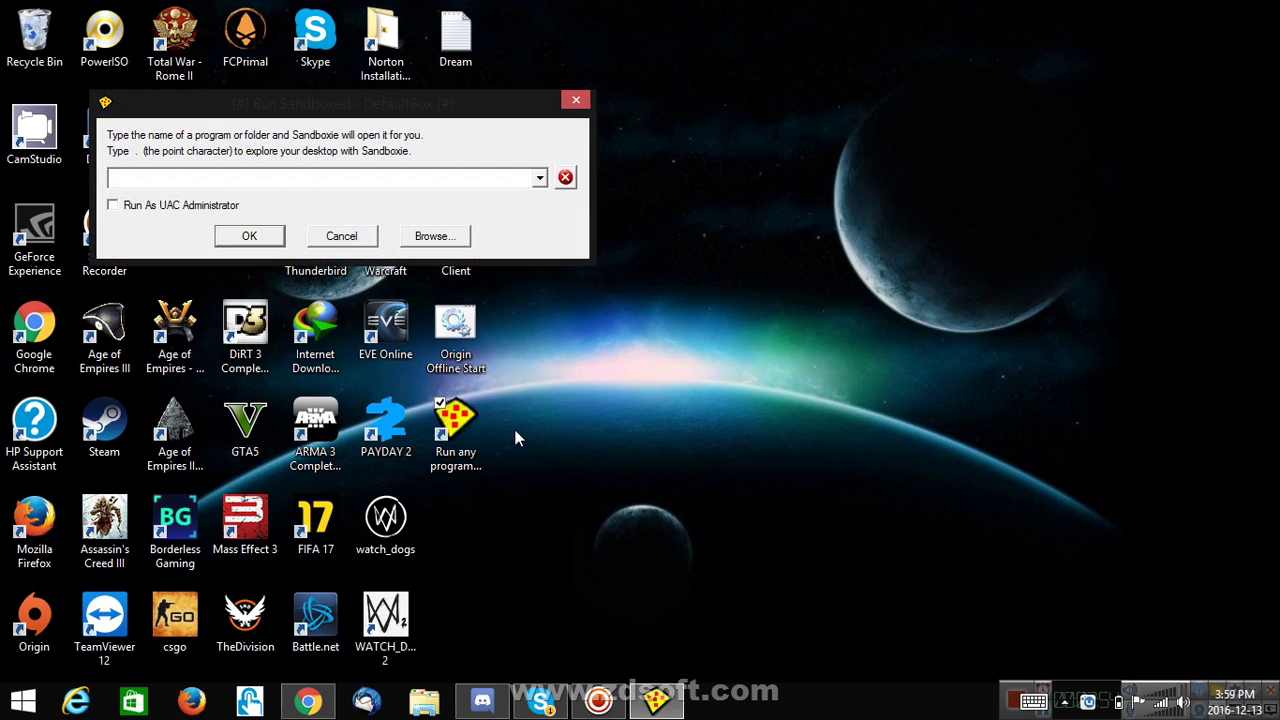
click(432, 237)
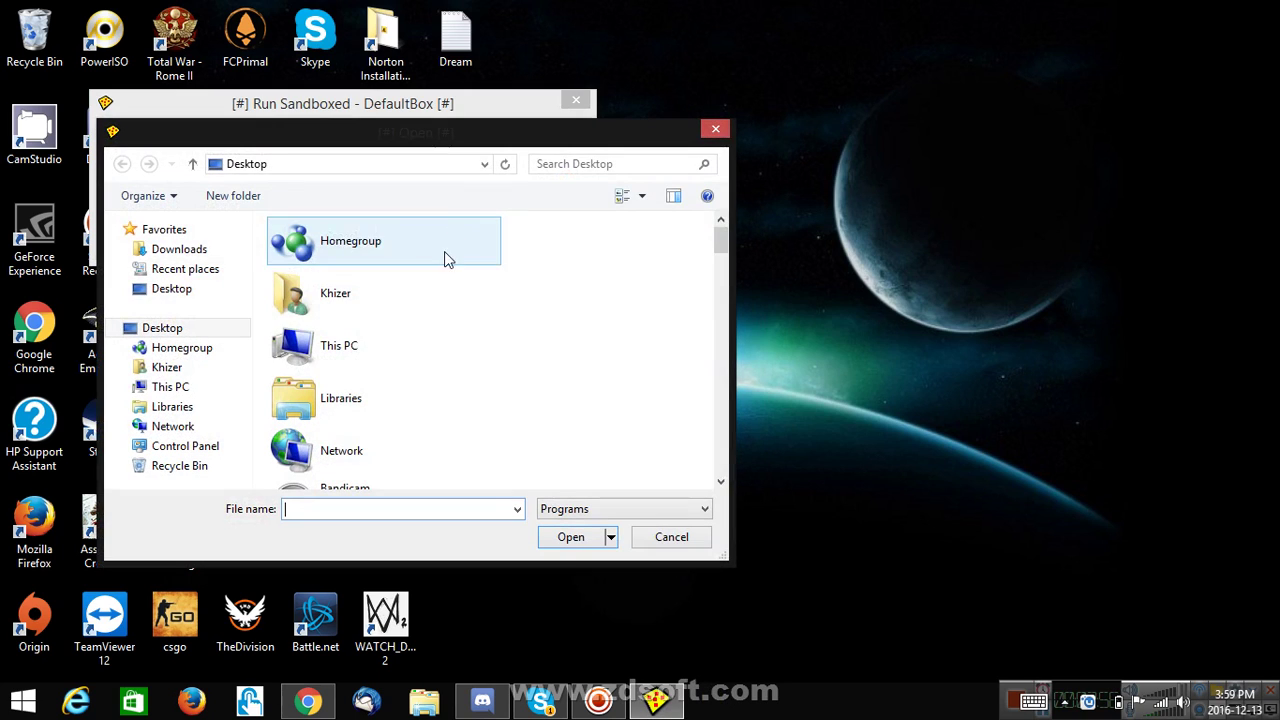
click(162, 328)
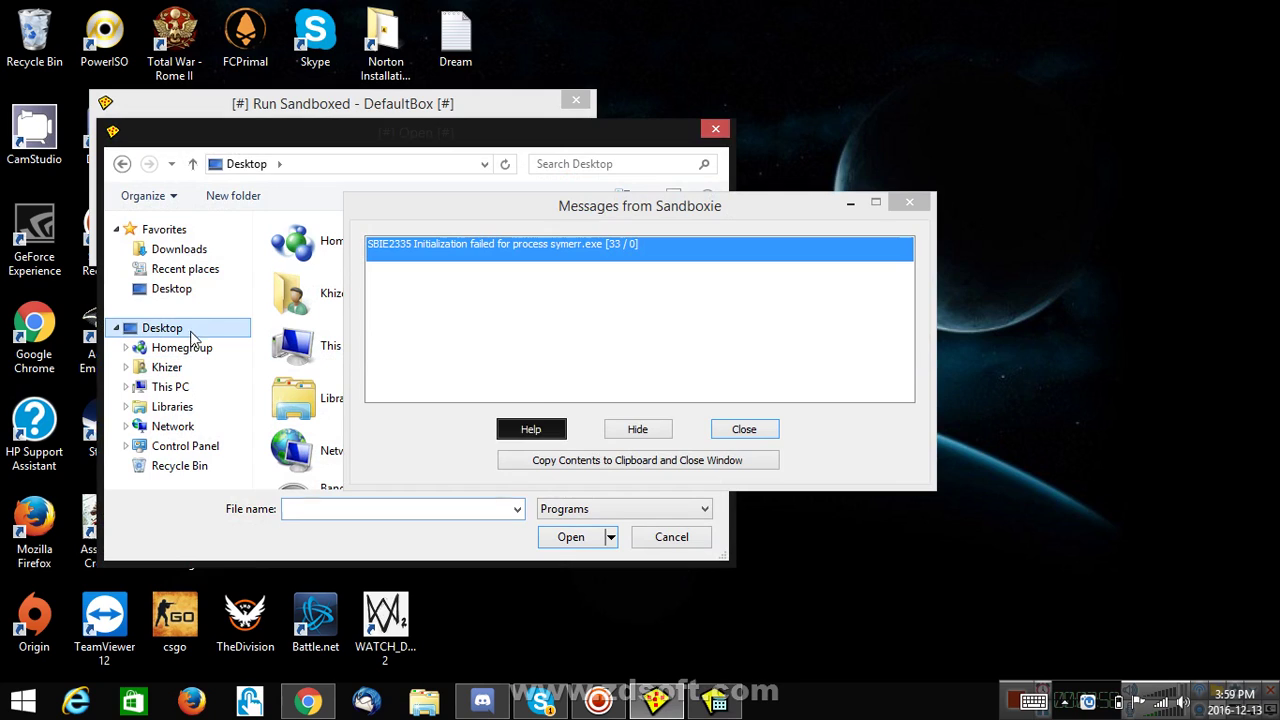
click(744, 429)
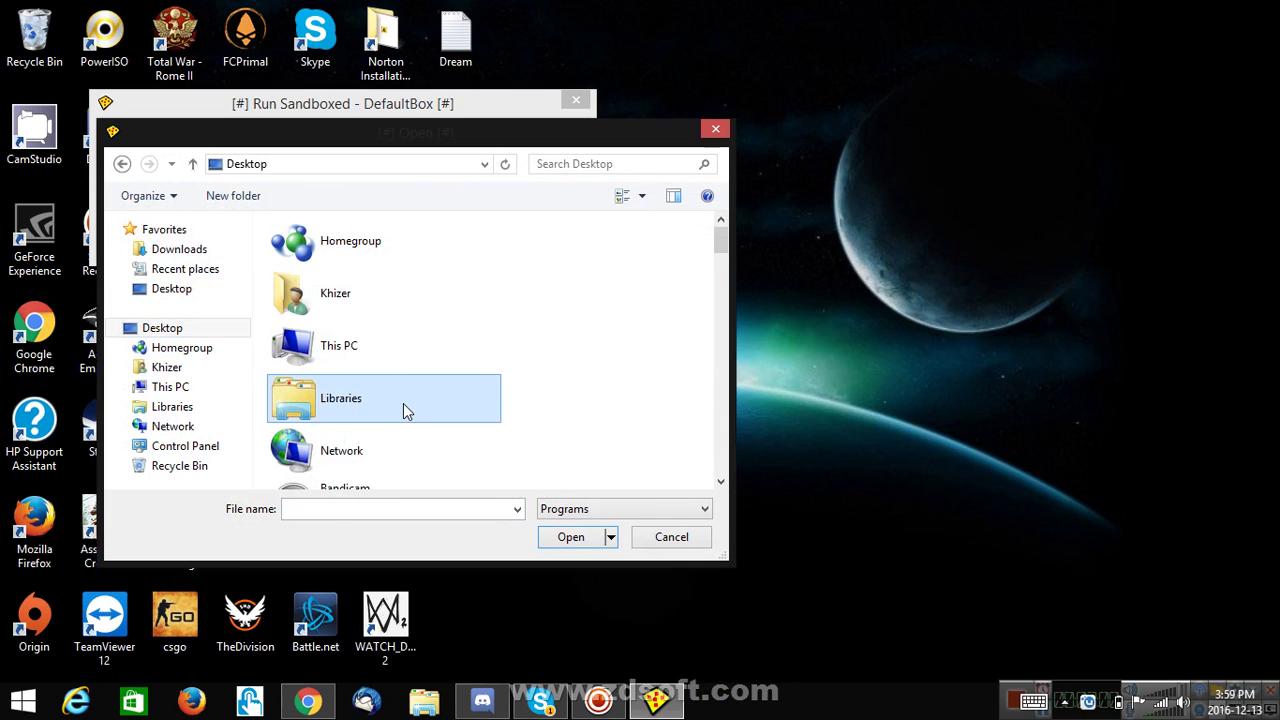
key(c)
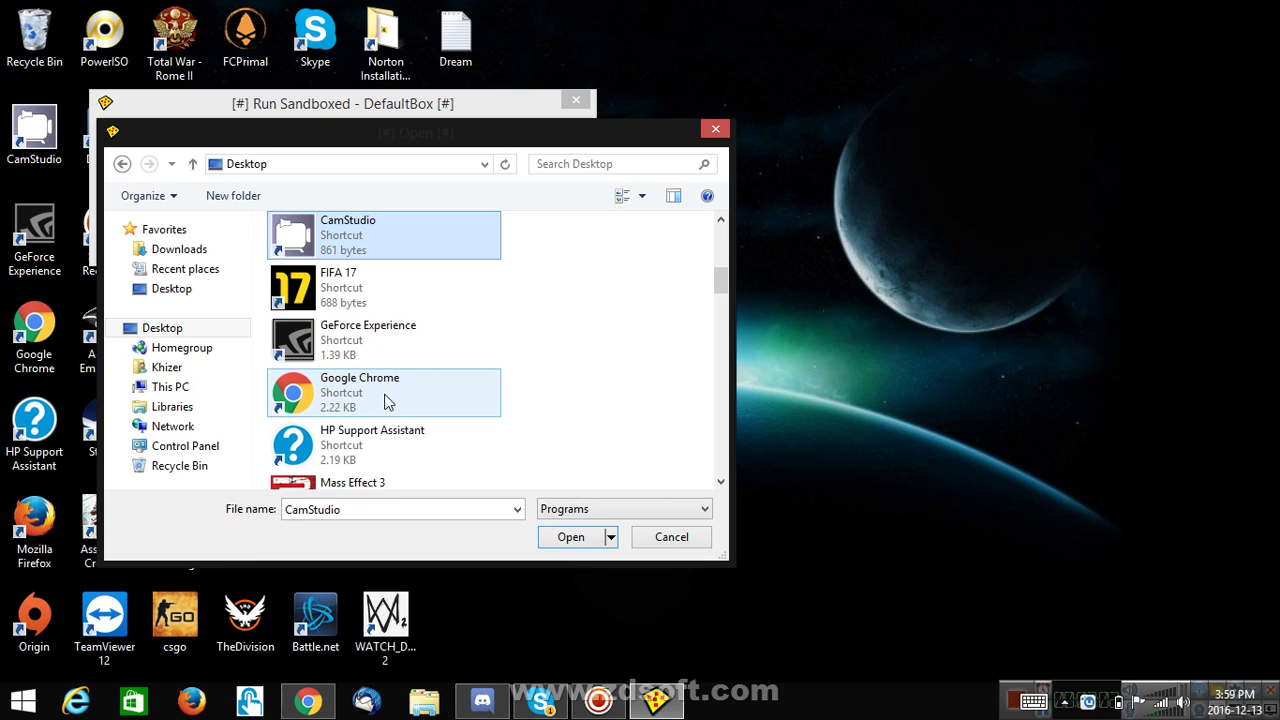
double_click(388, 402)
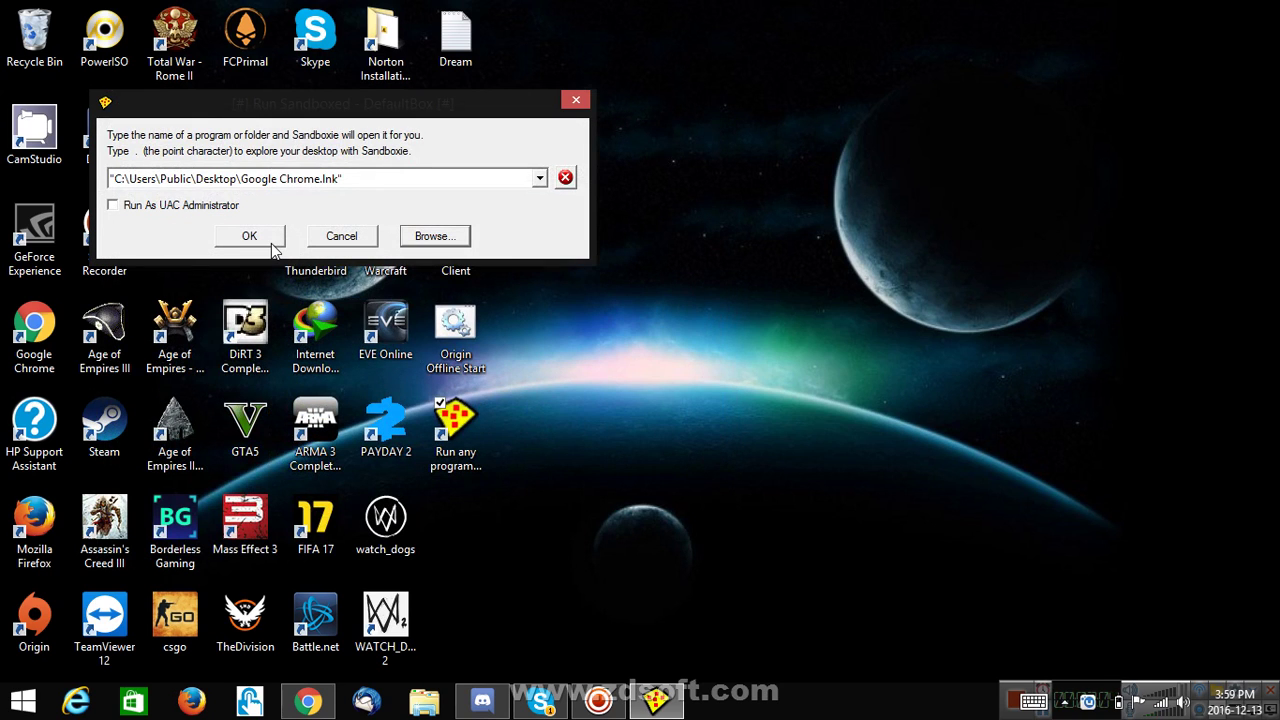
click(271, 243)
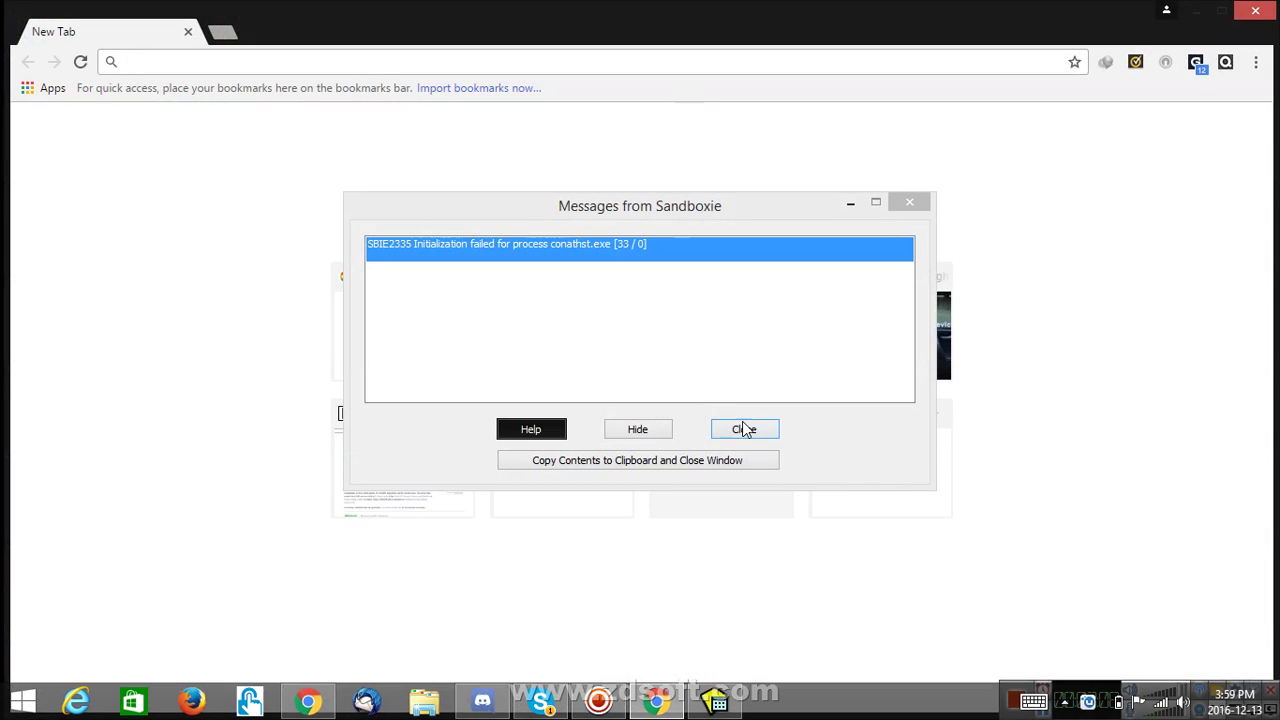
click(740, 426)
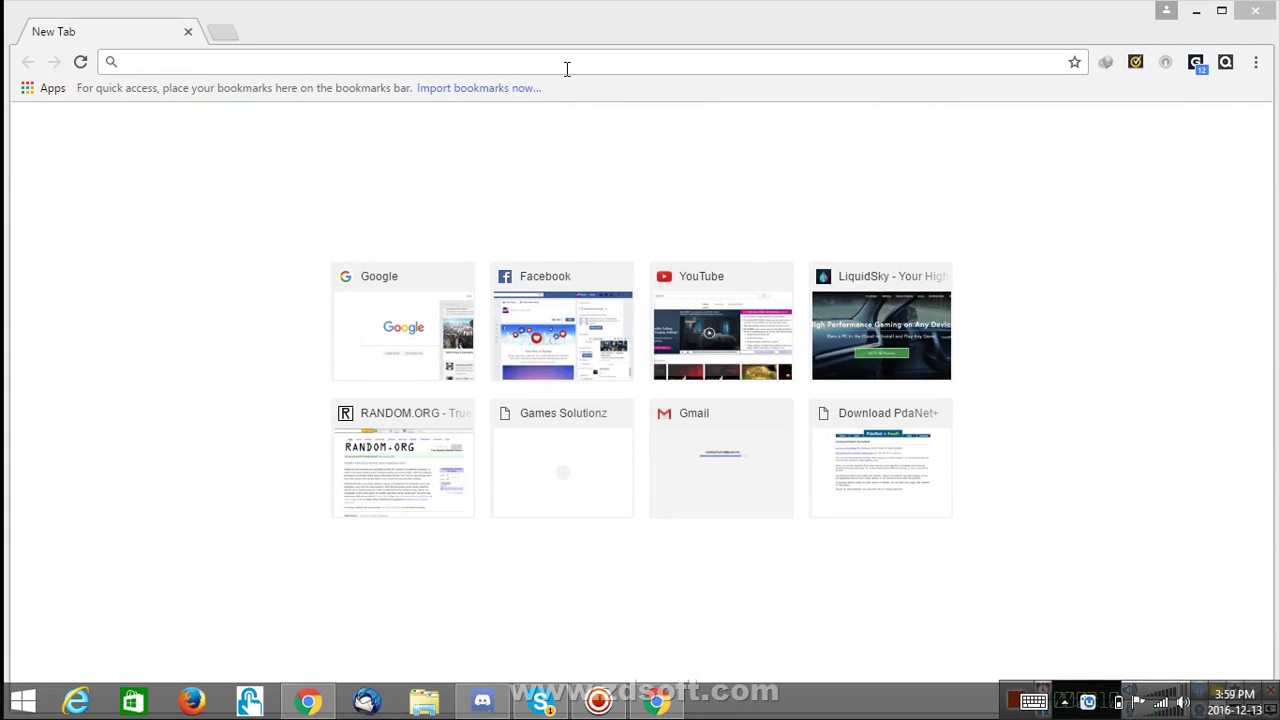
- Go to facebook.com in the sandboxed Chrome's address bar
click(566, 62)
text(Da)
key(BackSpace)
key(BackSpace)
text(facebook.com)
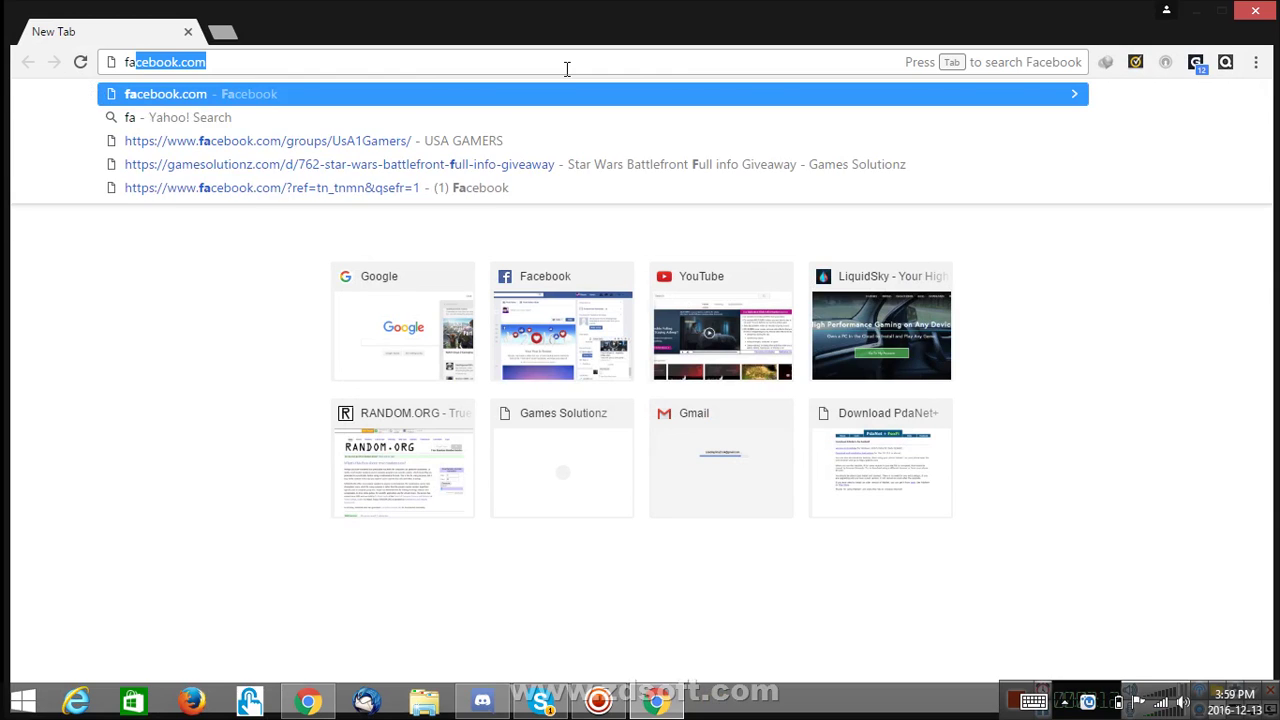
key(Return)
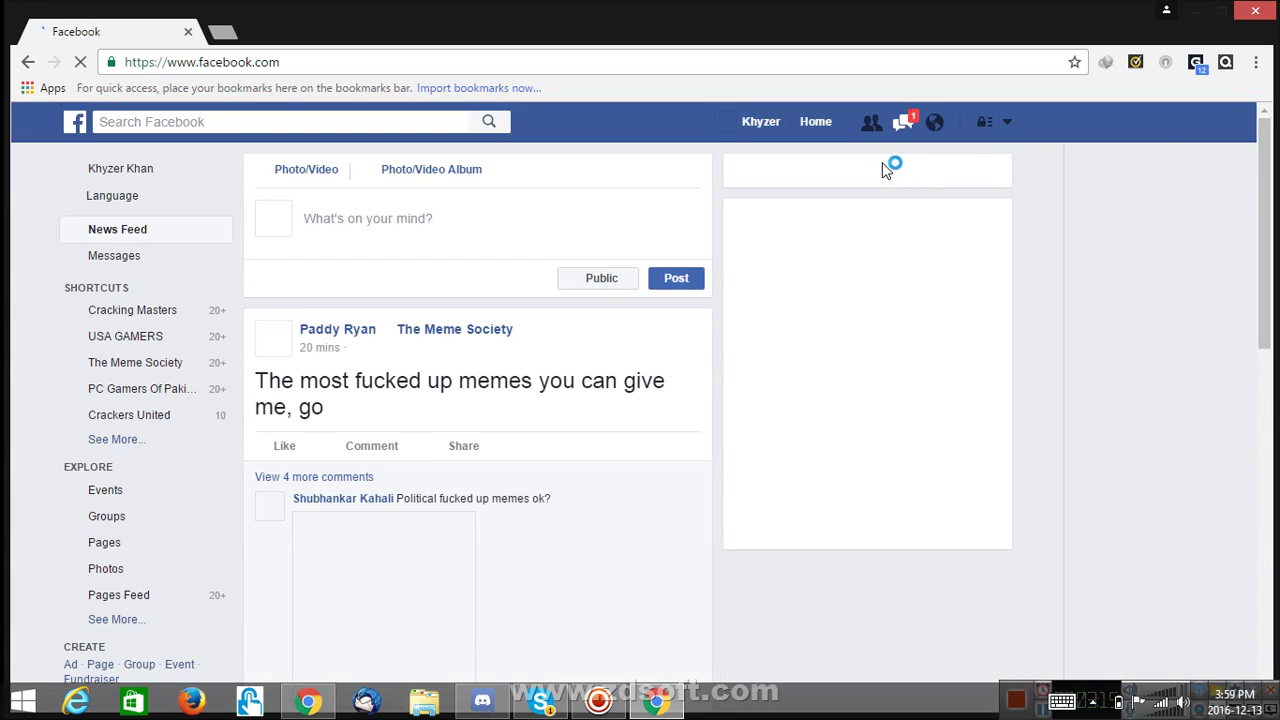
- Log out of Facebook from the account menu, dismissing a Sandboxie error
click(1008, 124)
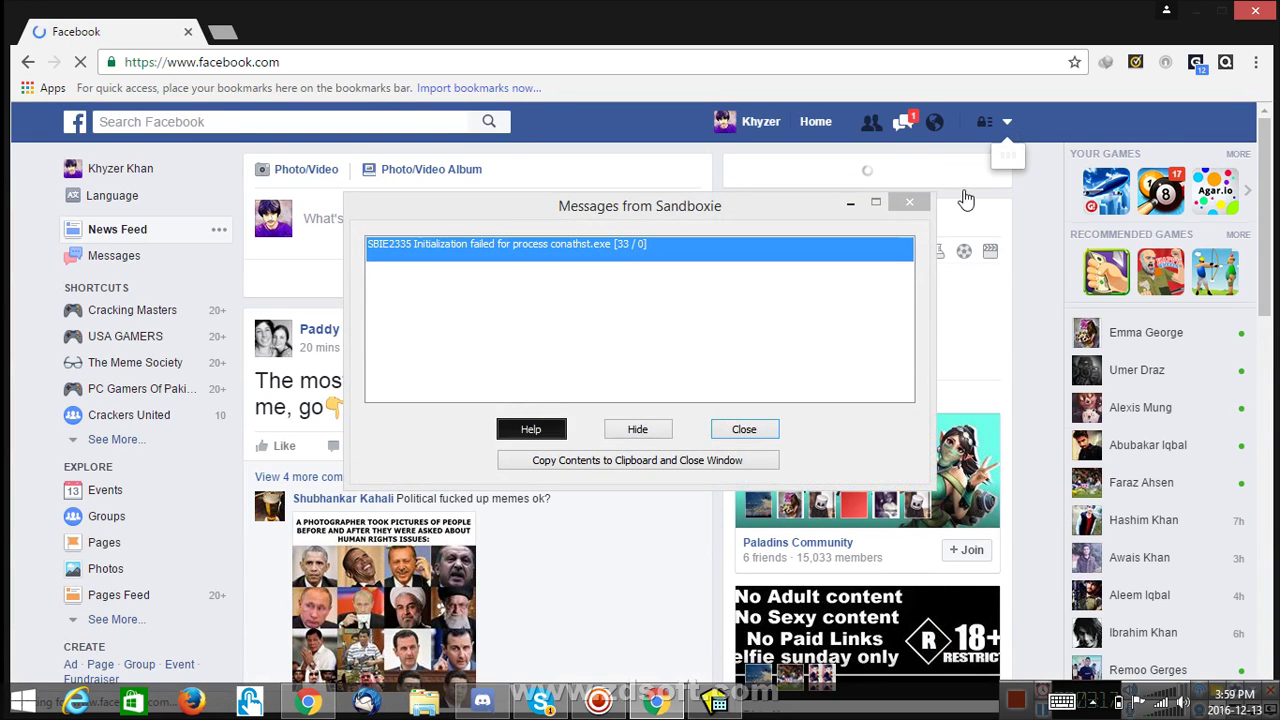
click(741, 430)
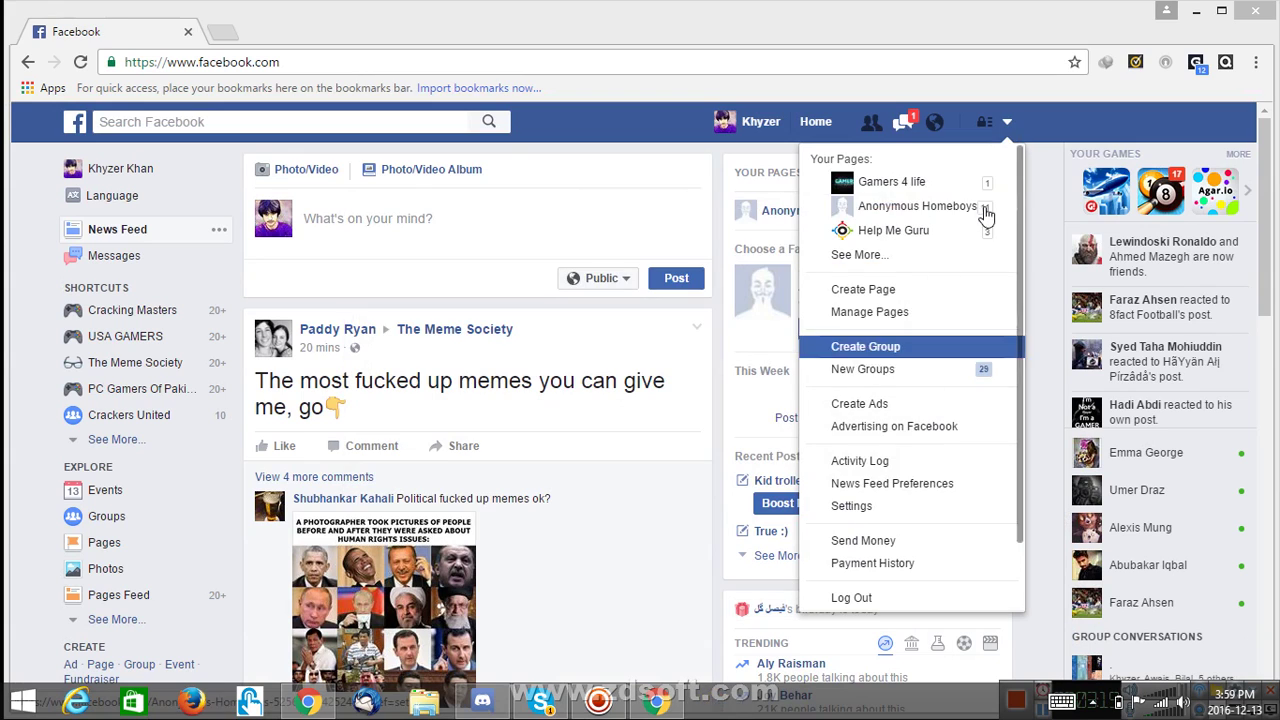
click(866, 598)
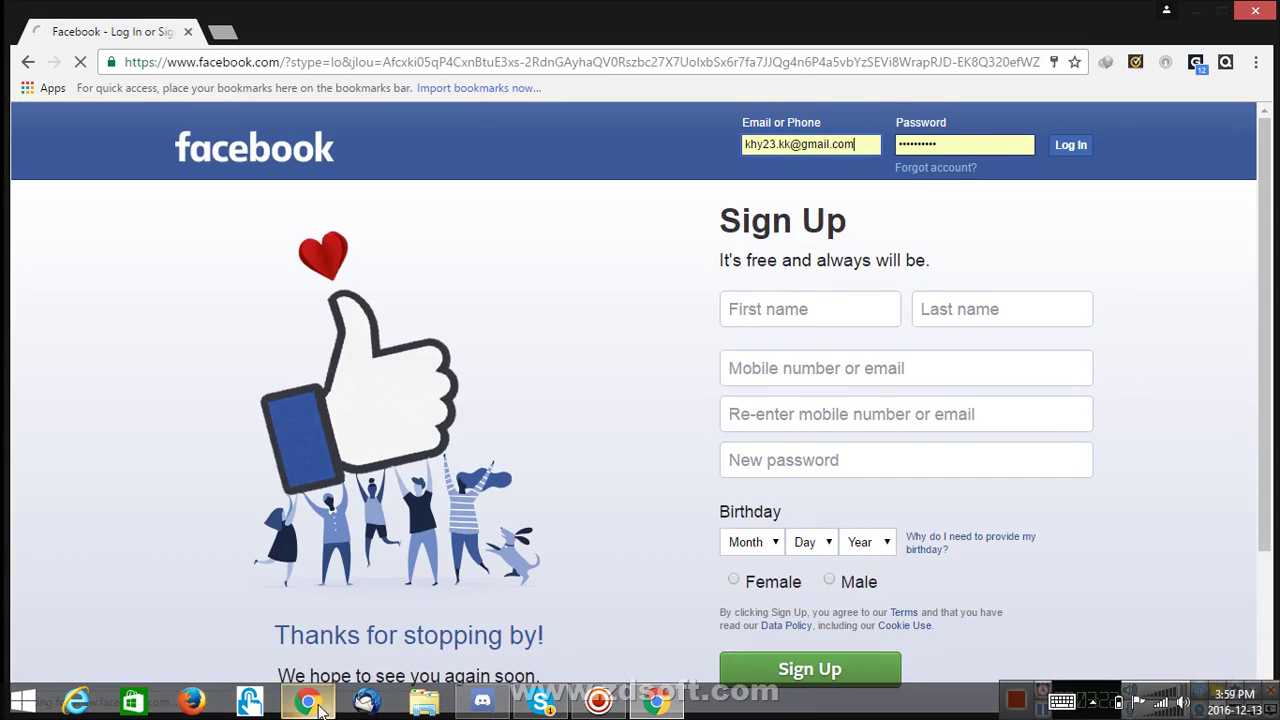
- In the regular Chrome, go to facebook.com and log in with the saved account
click(318, 706)
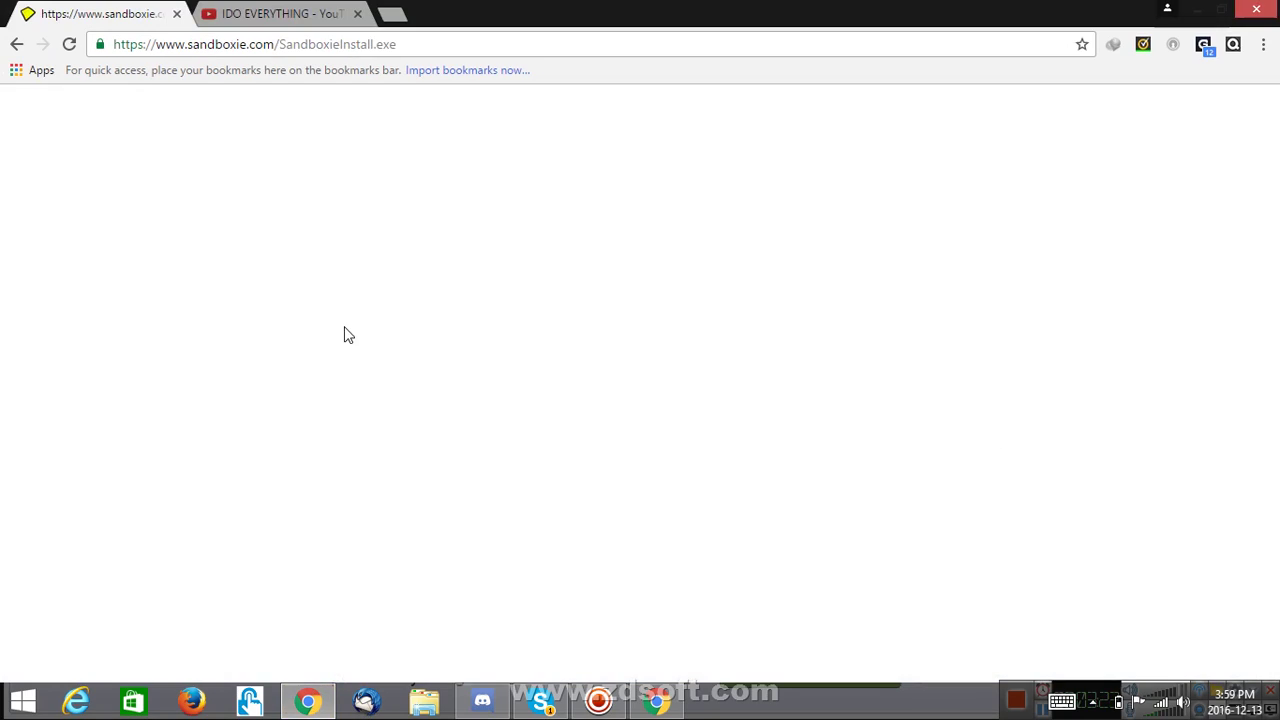
click(306, 40)
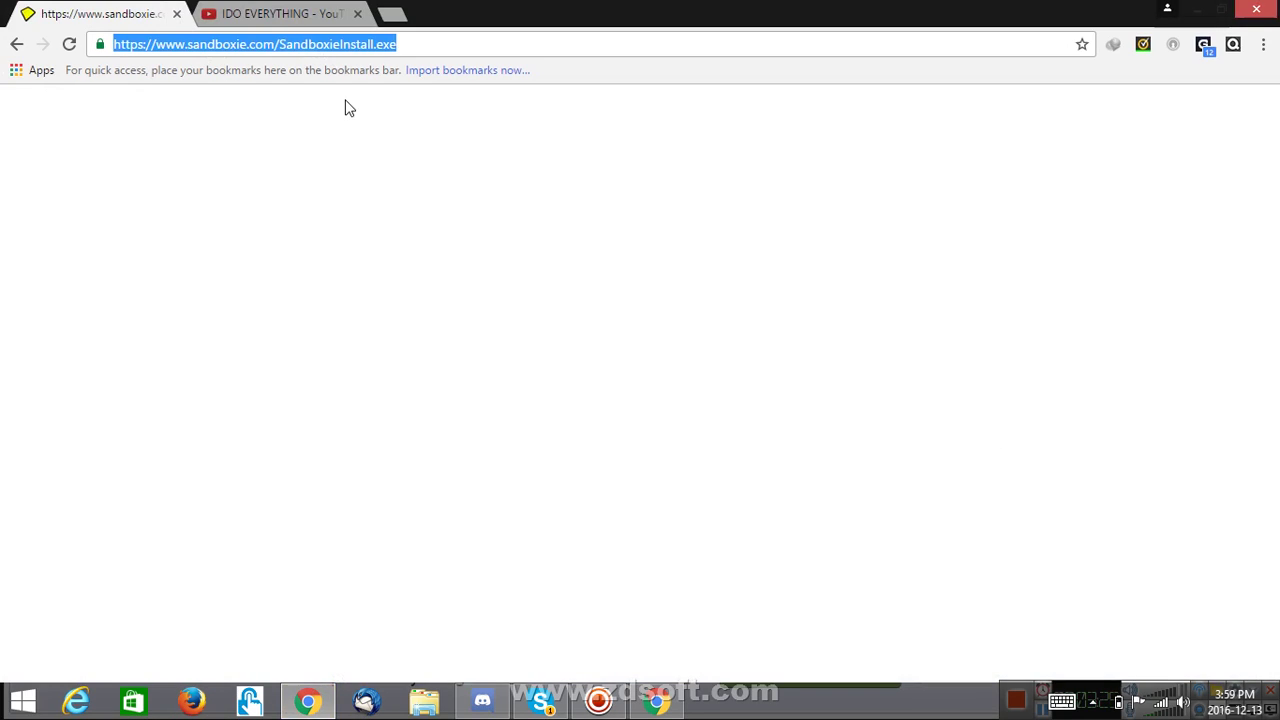
text(facebook.com)
key(Return)
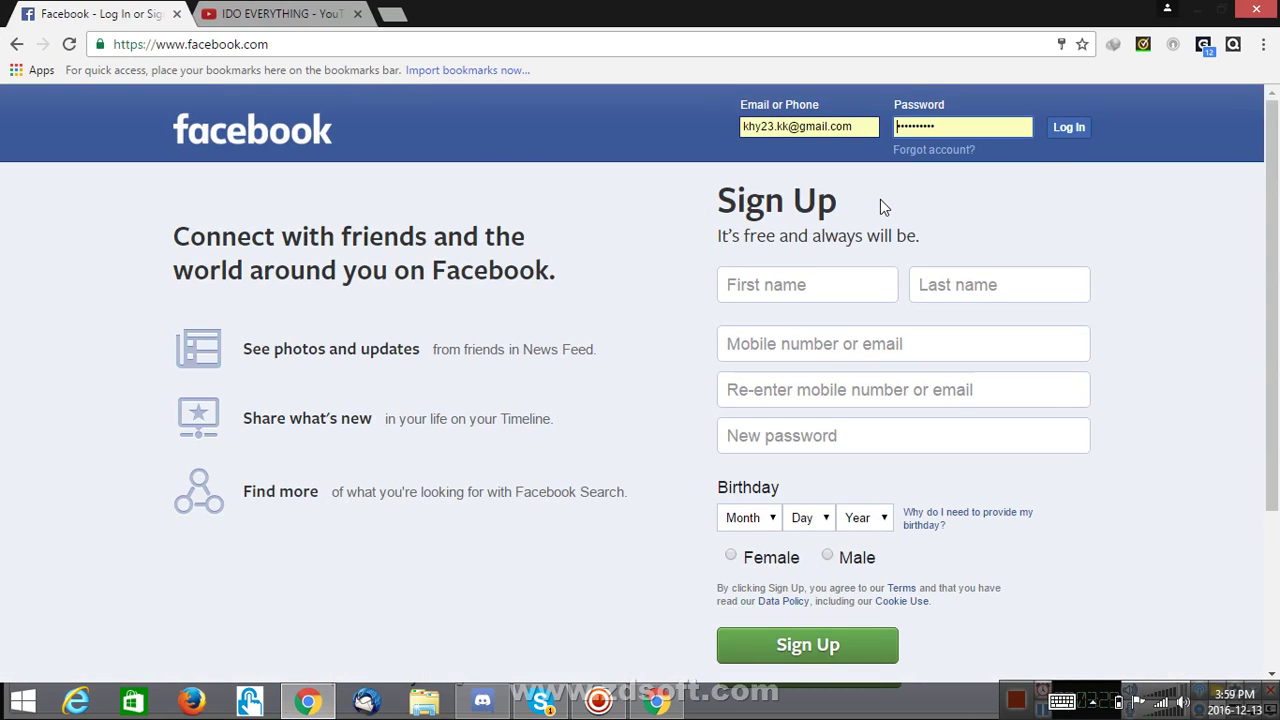
click(1081, 134)
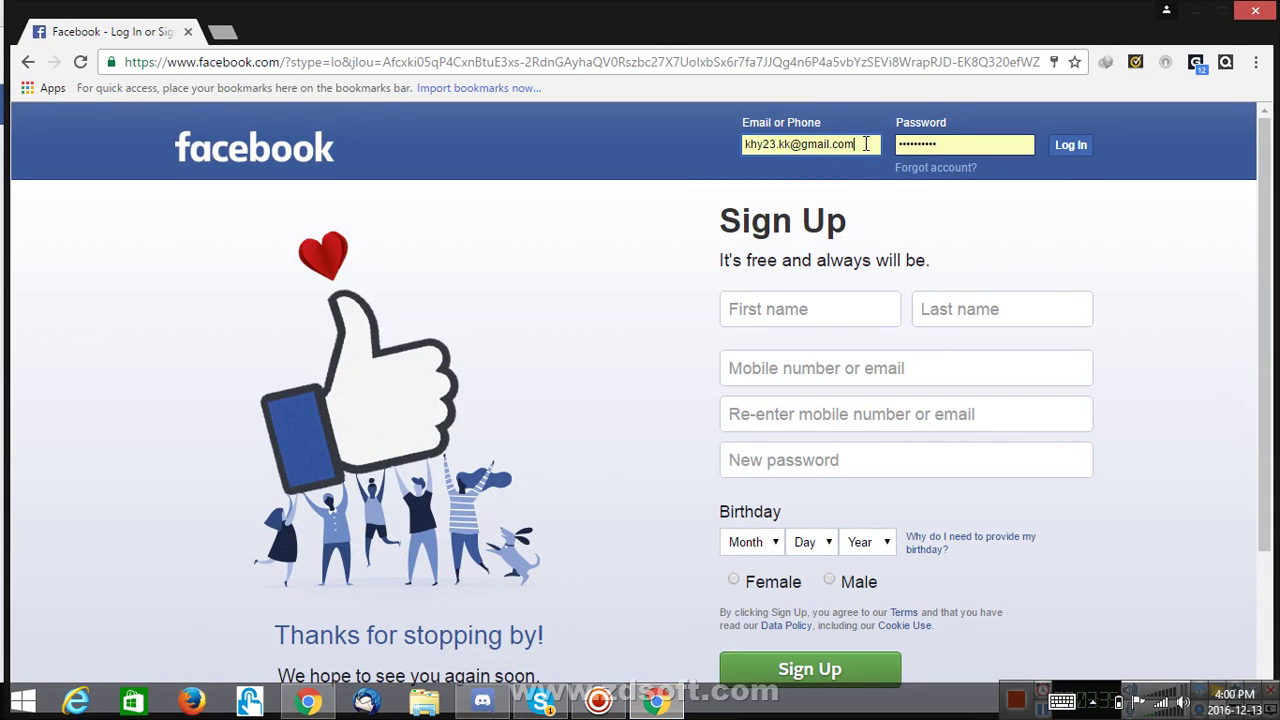
- In the sandboxed Chrome, replace the e-mail with the second account's, enter its password, and log in
click(866, 144)
key(ctrl+a)
key(BackSpace)
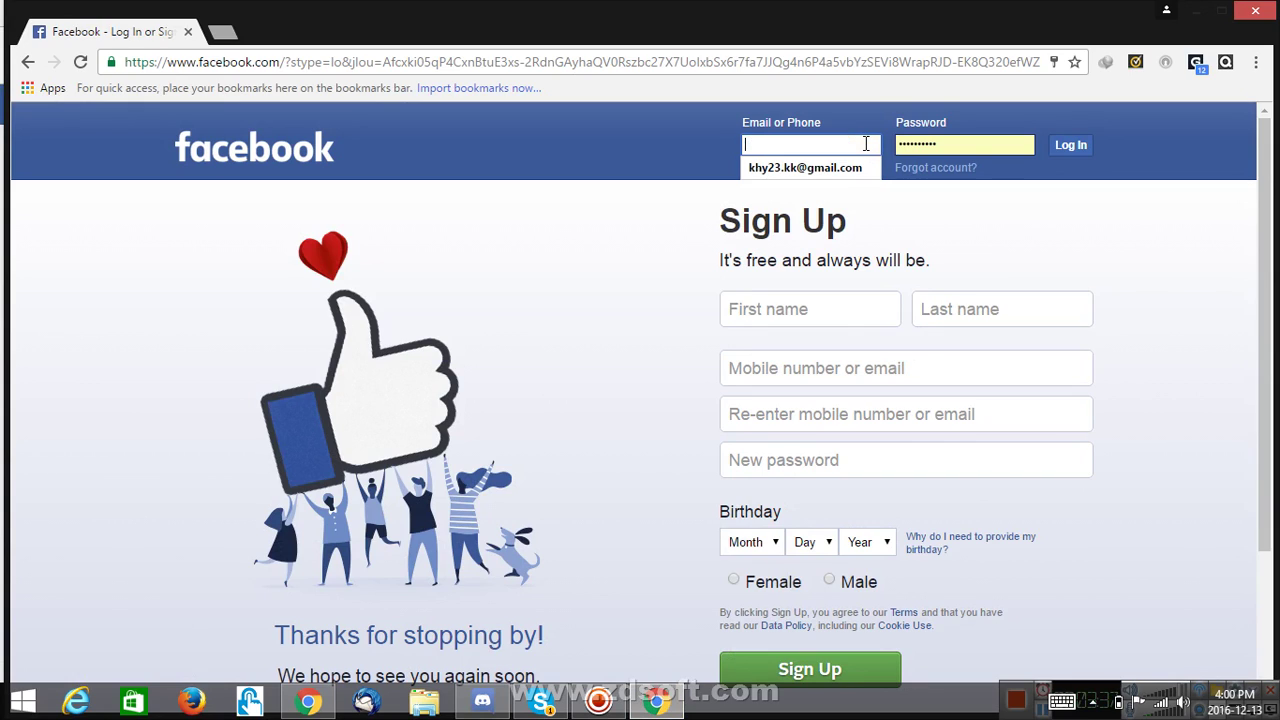
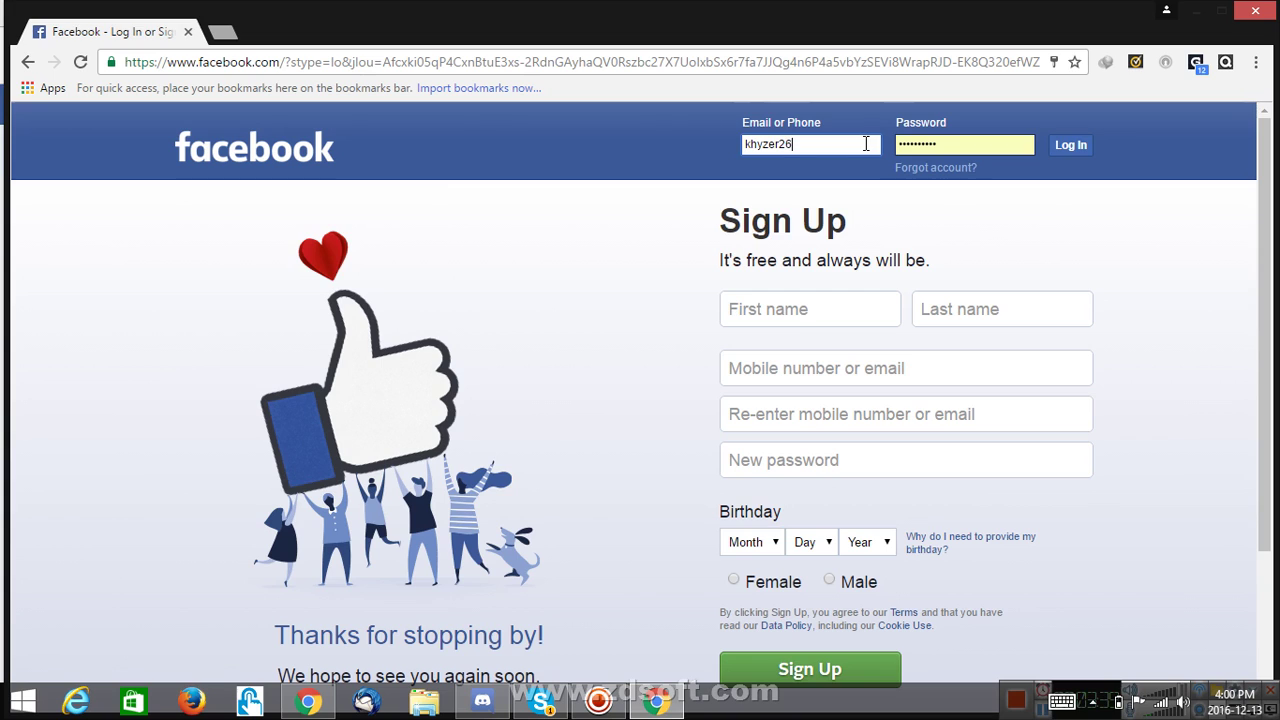
key(Tab)
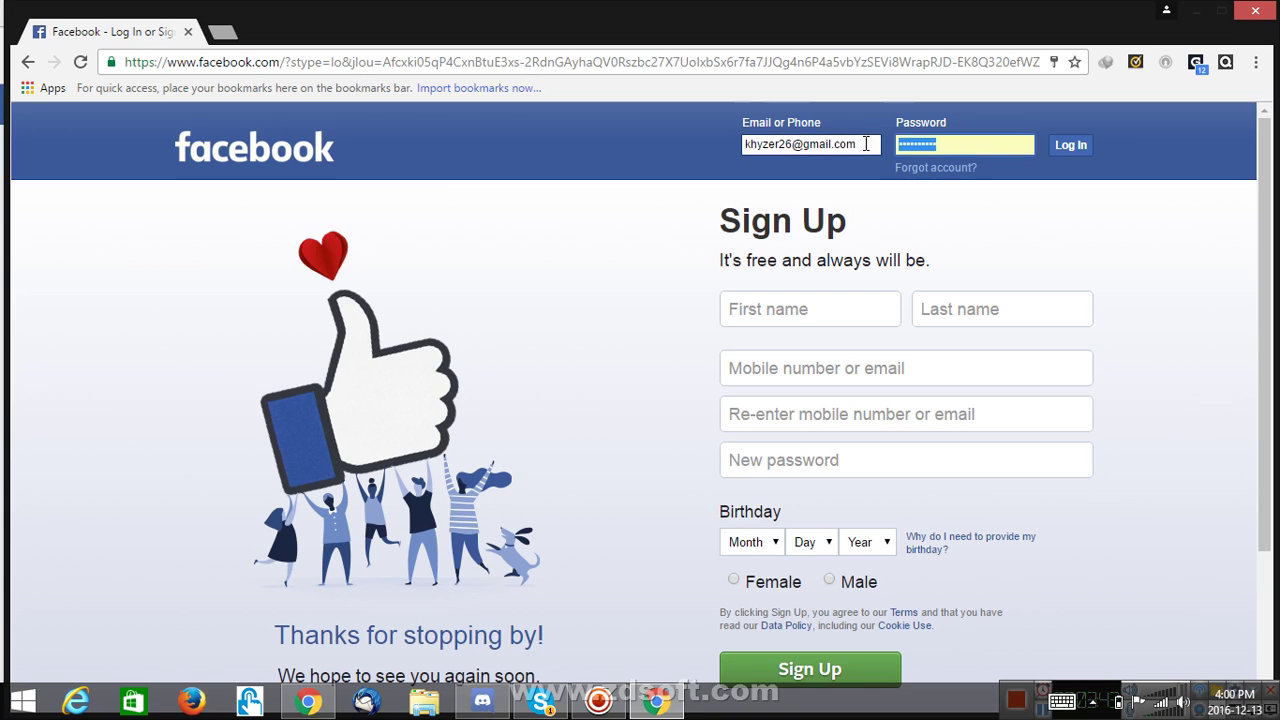
text(••••)
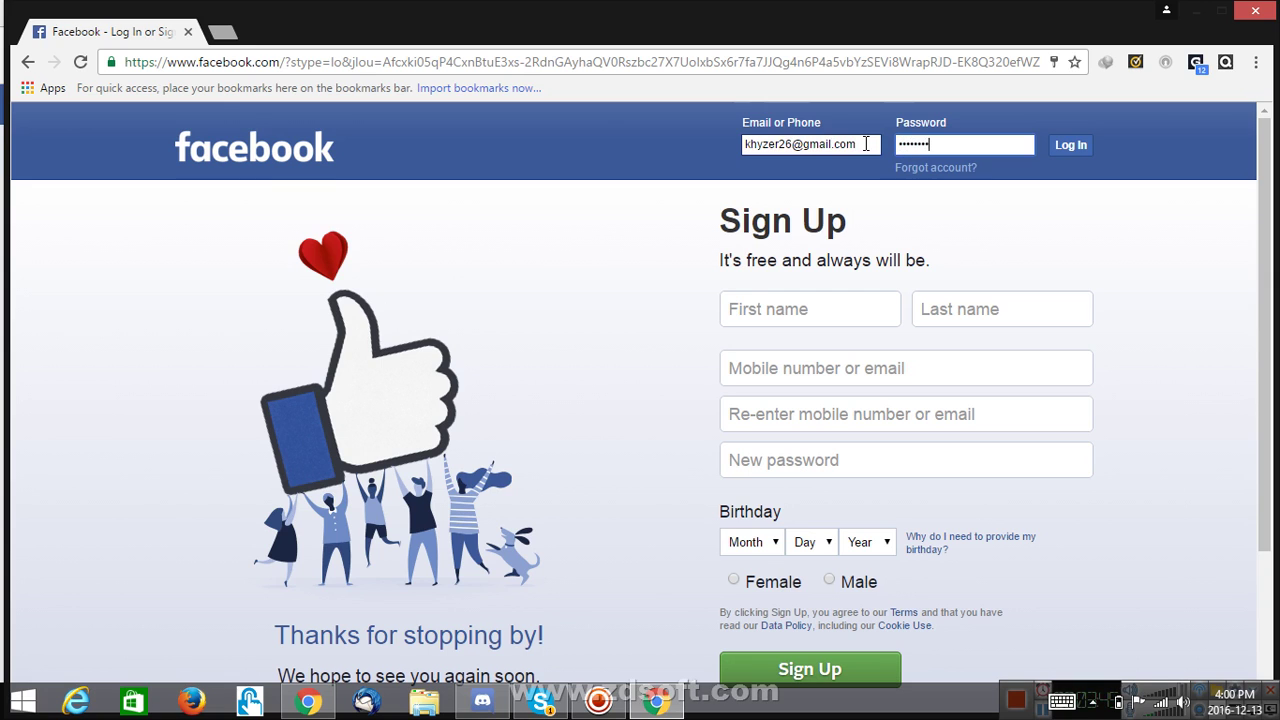
key(Return)
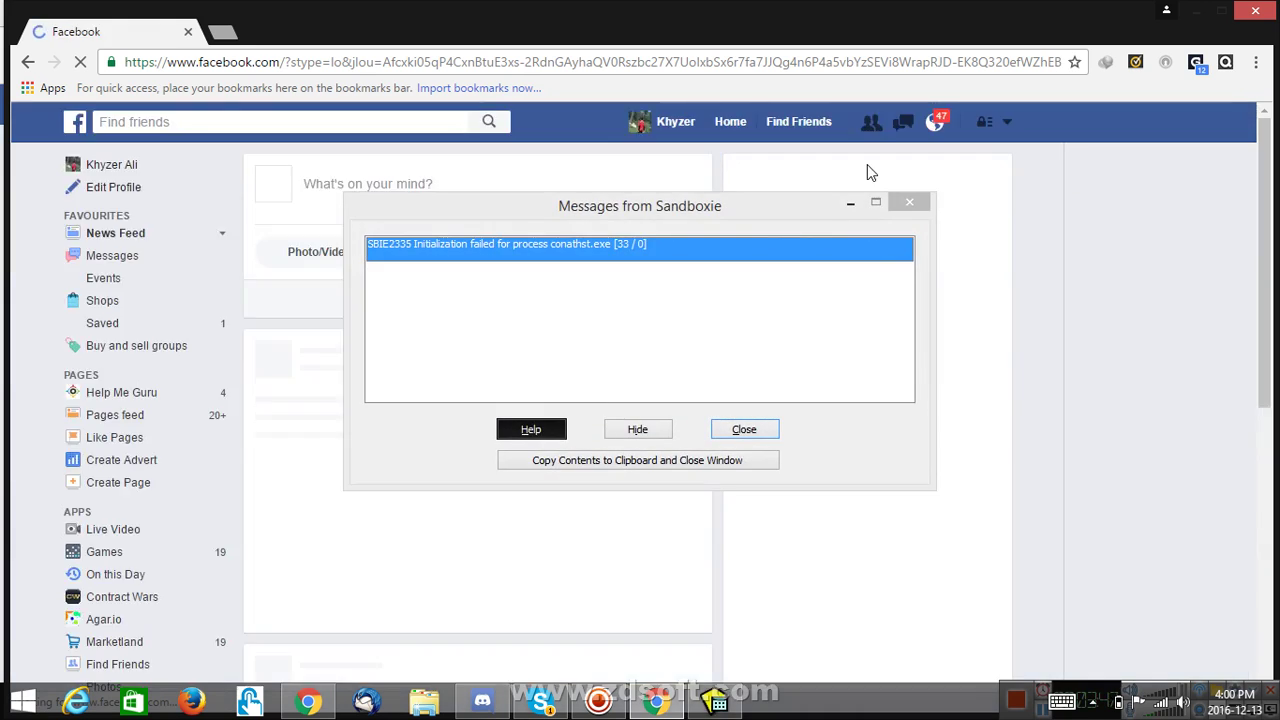
- Snap the sandboxed Chrome to the left half and the regular Chrome to the right half
click(743, 430)
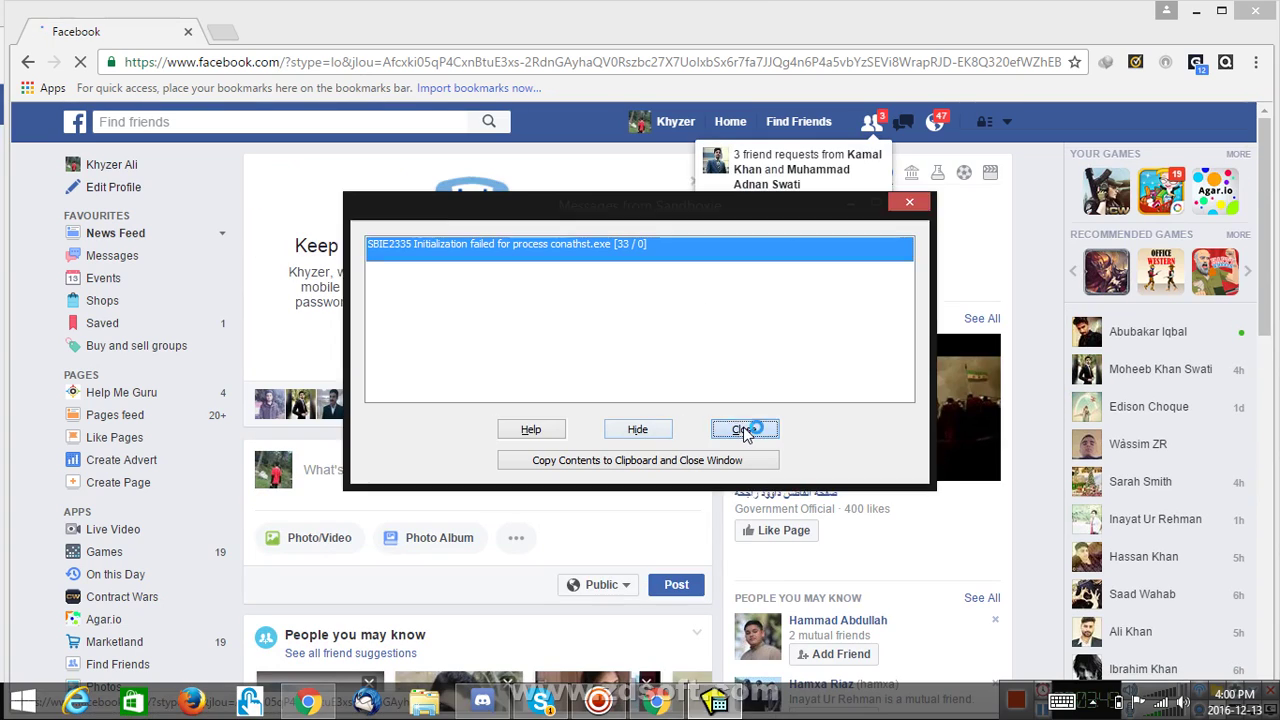
drag(743, 20, 735, 233)
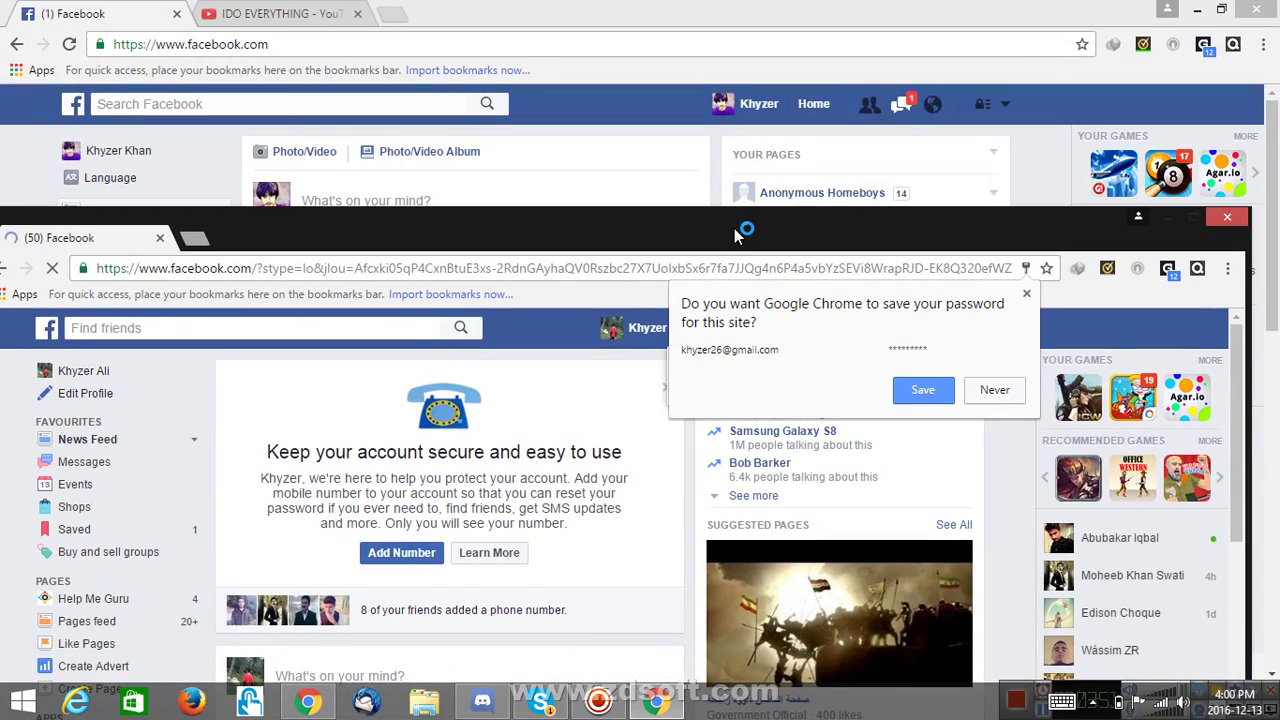
drag(883, 217, 3, 225)
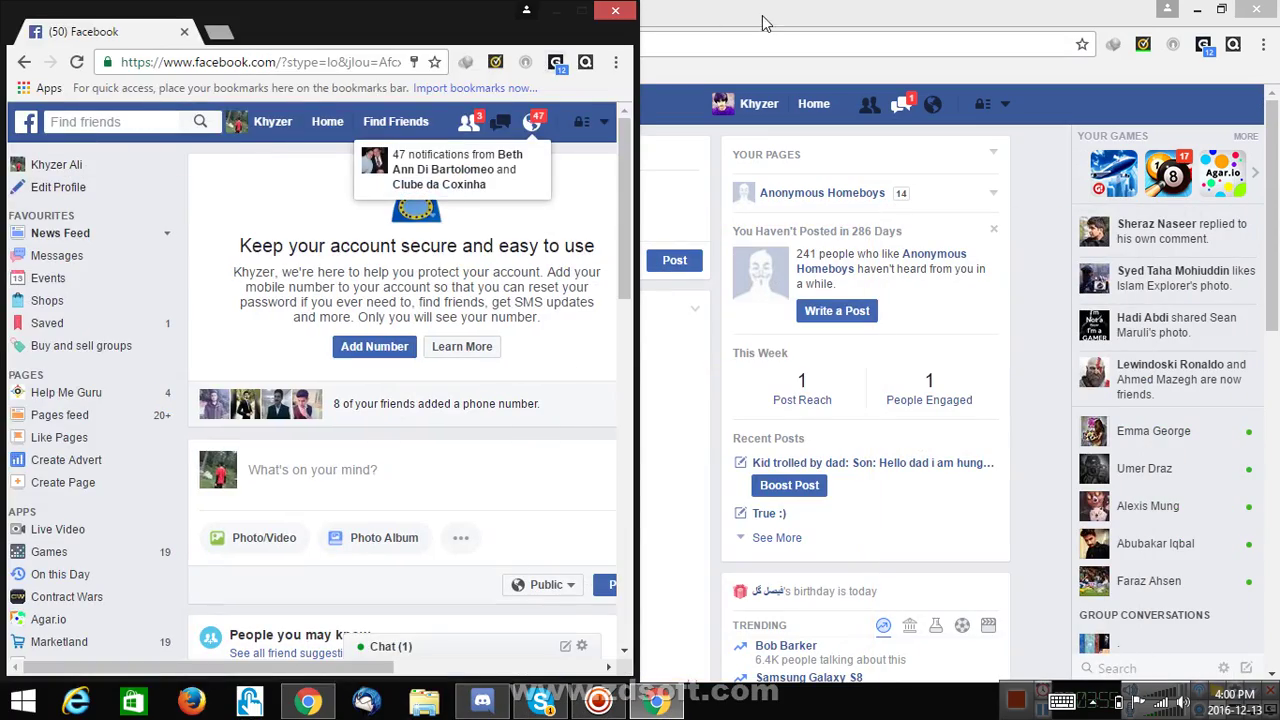
click(762, 22)
key(super+Right)
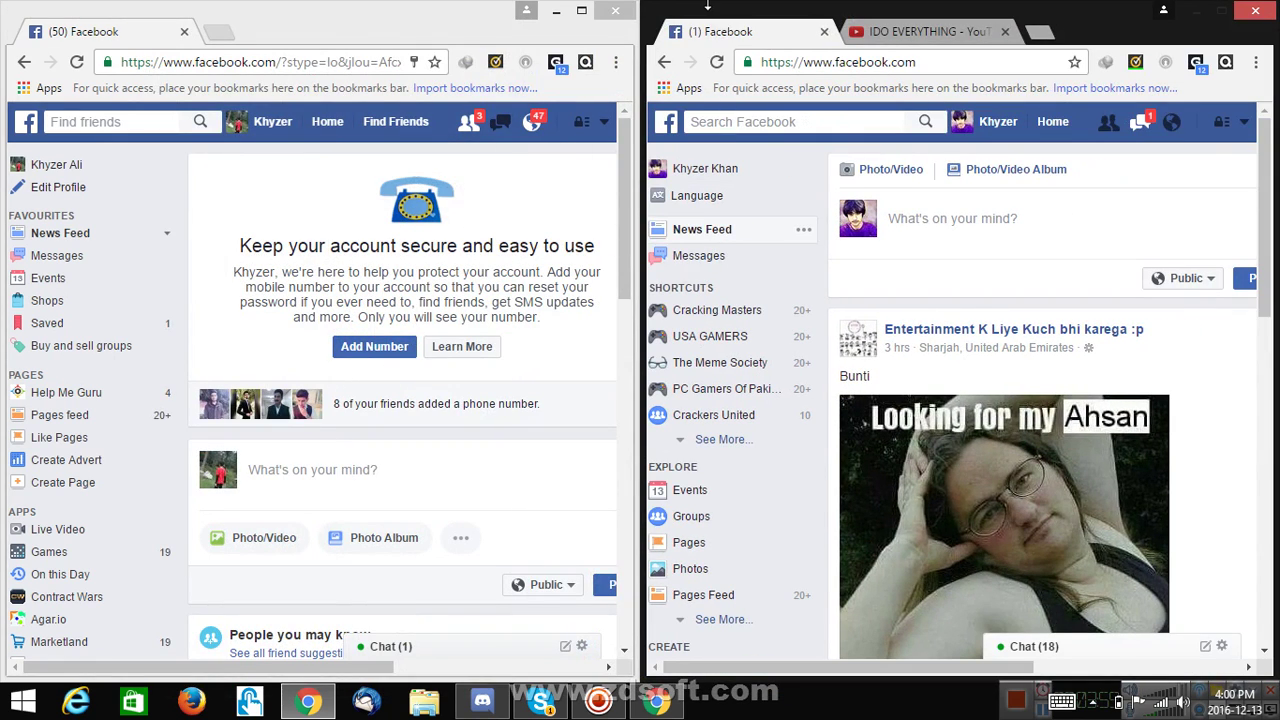
- Close both the right and left Chrome windows
scroll(768, 250, down, 8)
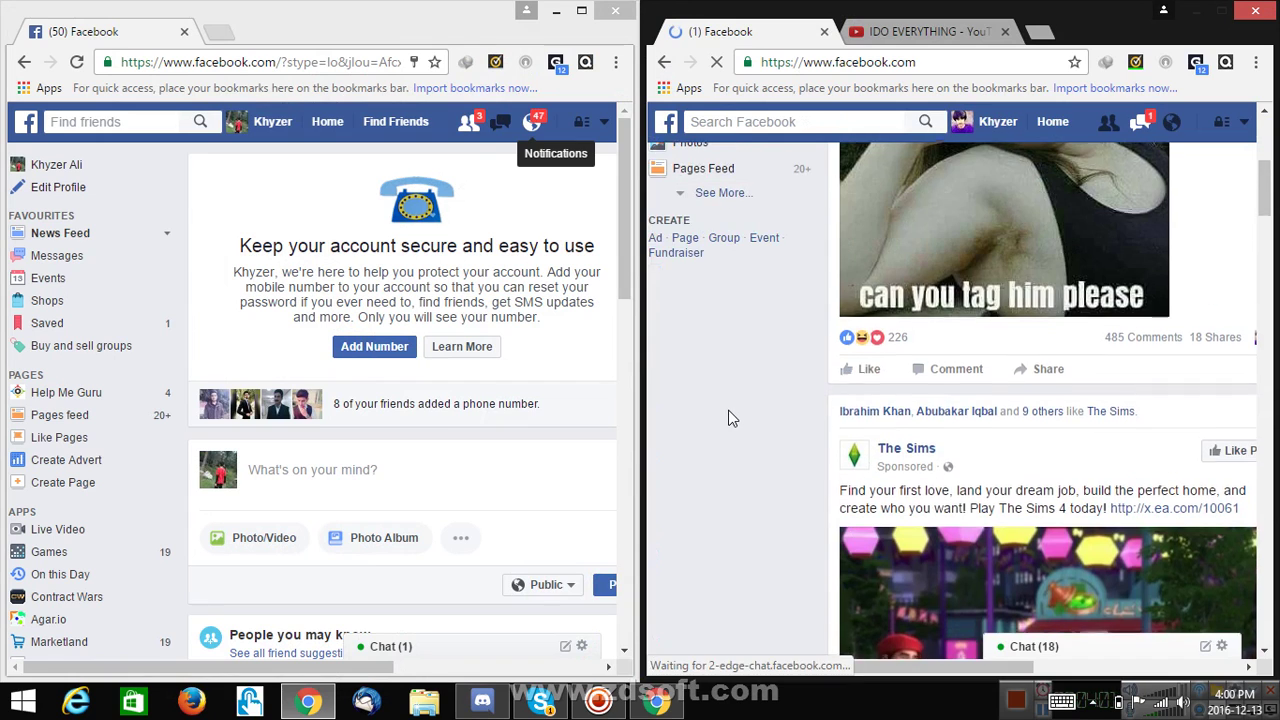
click(1256, 12)
click(616, 12)
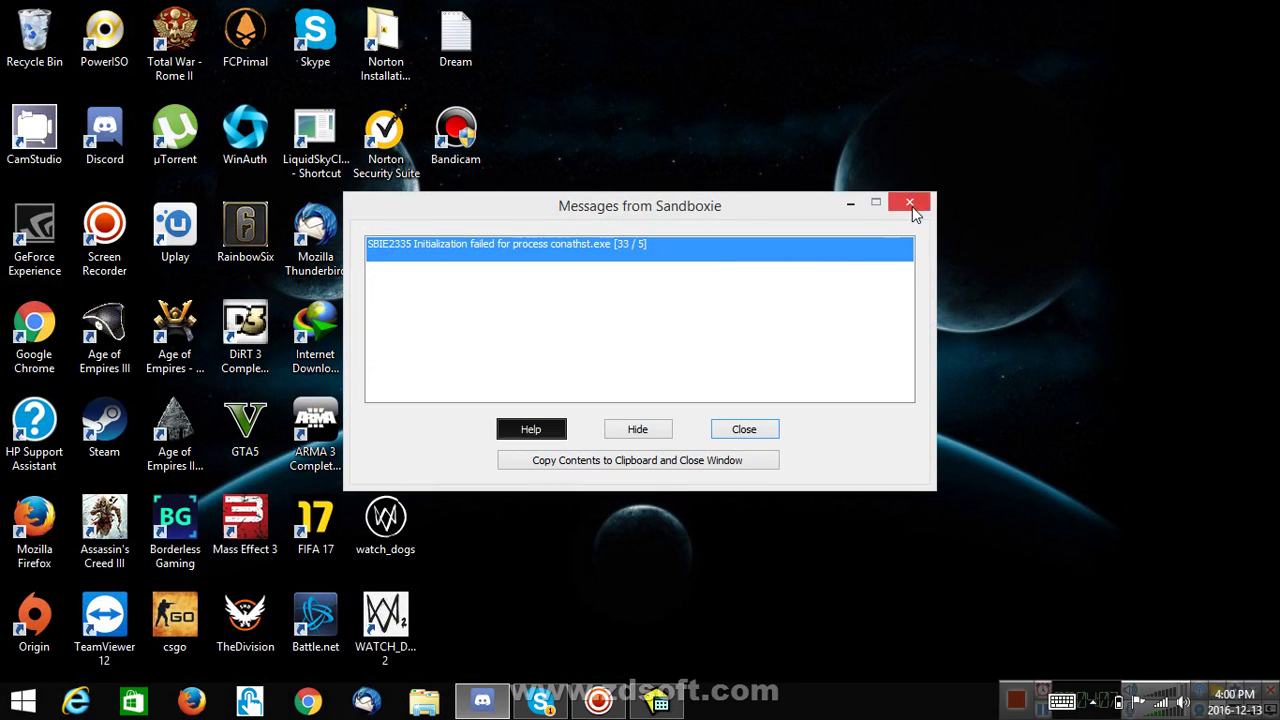
- Close the leftover Messages from Sandboxie error dialog and bring up the screen recorder controls
click(911, 205)
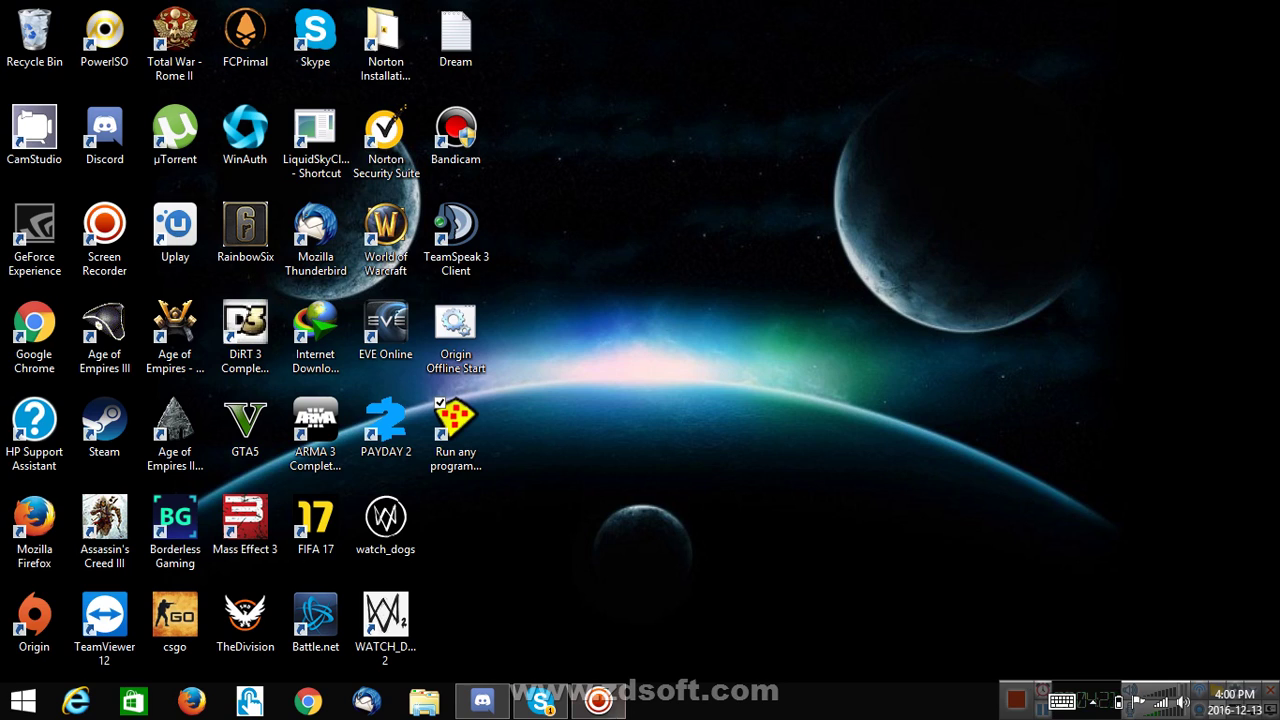
click(598, 700)
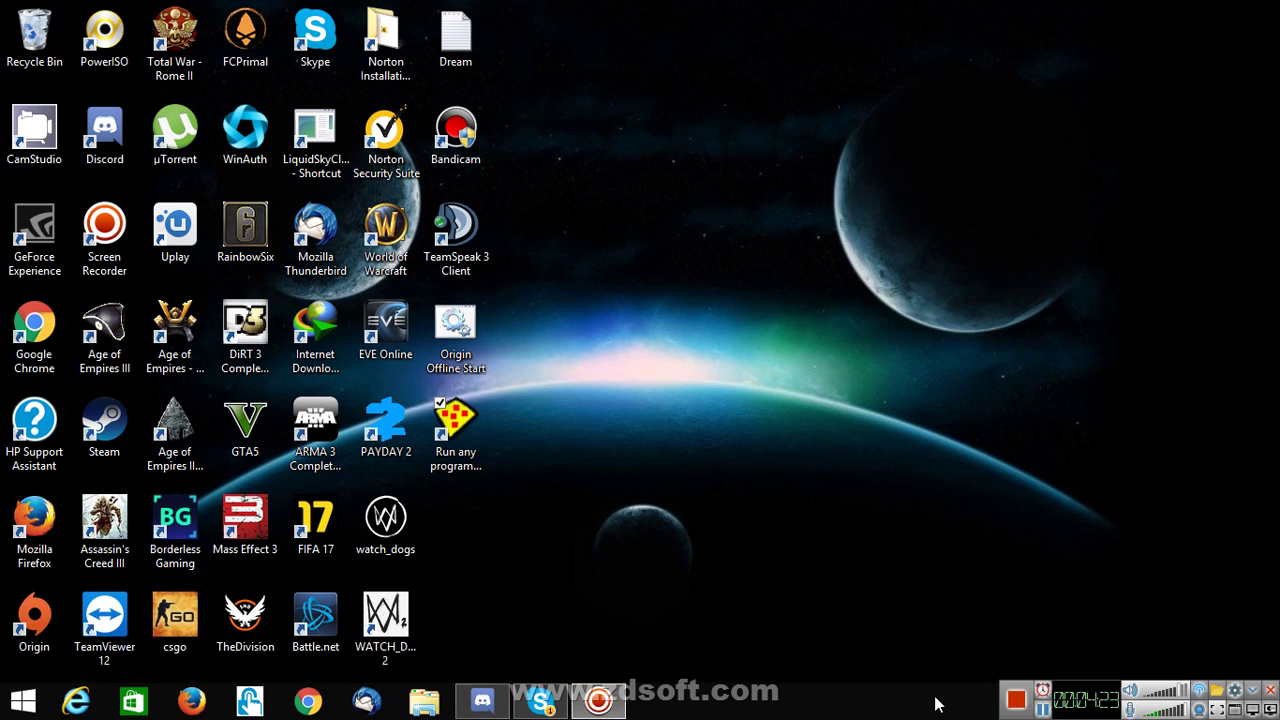